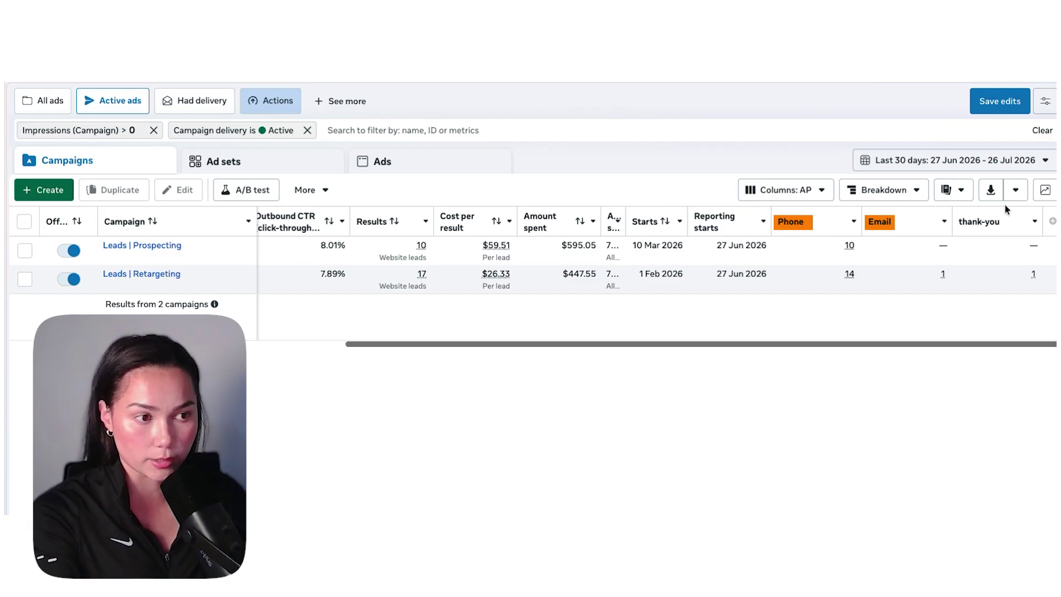
Step: In Google Tag Manager, start a new tag named "Meta - Lead - Phone"
mouse_move(1014, 232)
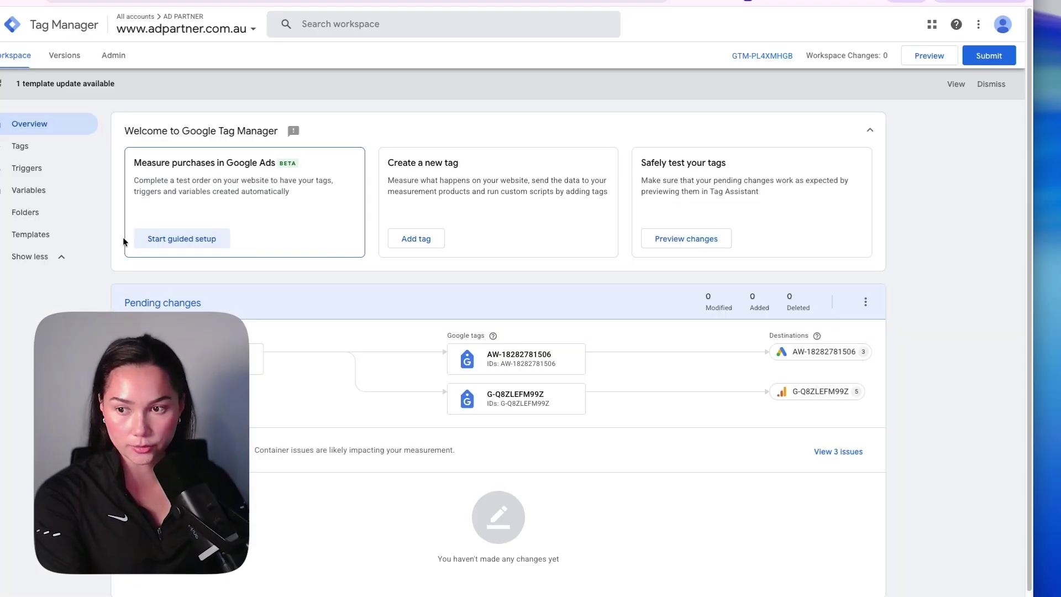
click(52, 147)
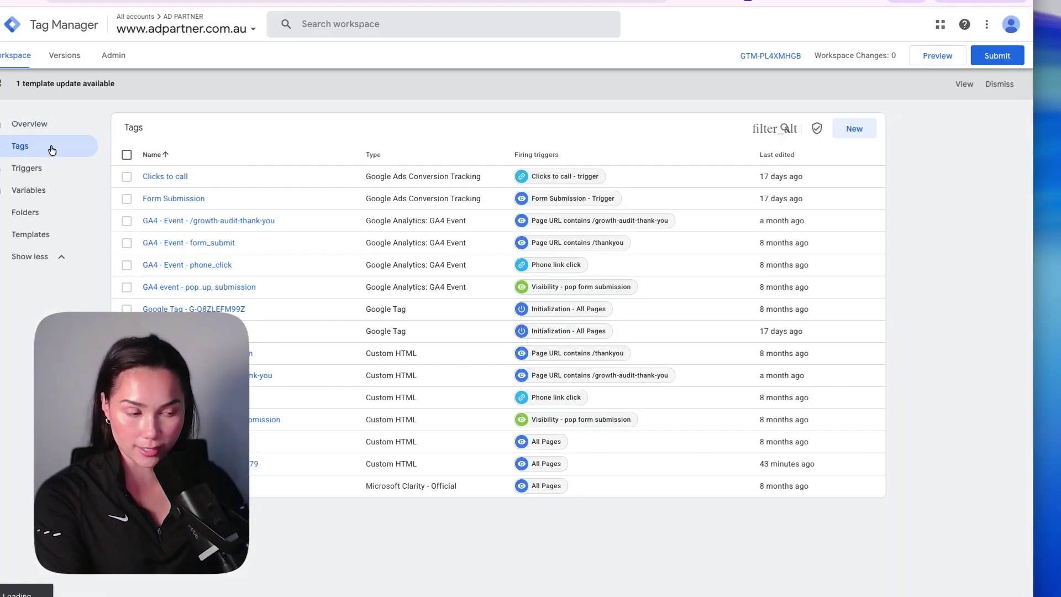
click(857, 132)
text(Meta - Lead - Phone)
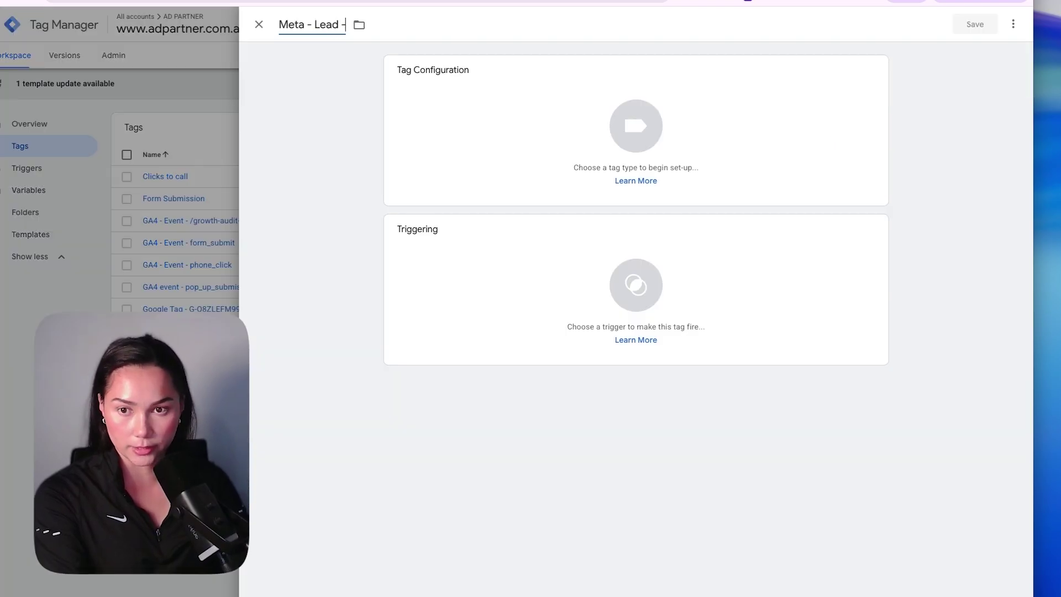
Step: Make the tag a Custom HTML tag containing "<script> fbq('track', 'Lead', { content_name: 'Phone'}); </script>"
click(531, 147)
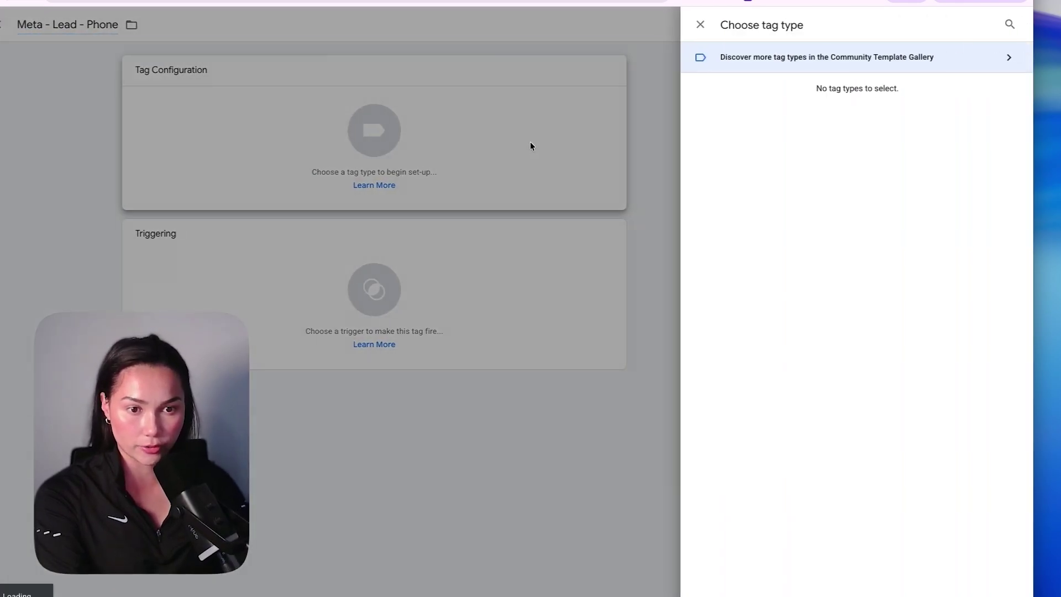
click(827, 352)
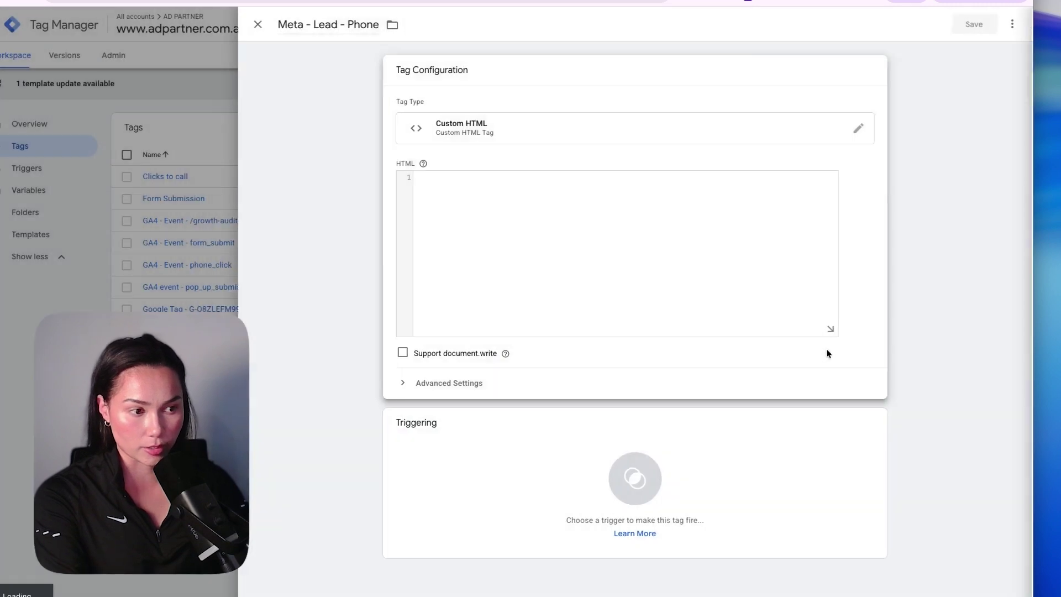
text(<script> fbq('track', 'Lead', { content_name: 'Phone'}); </script>)
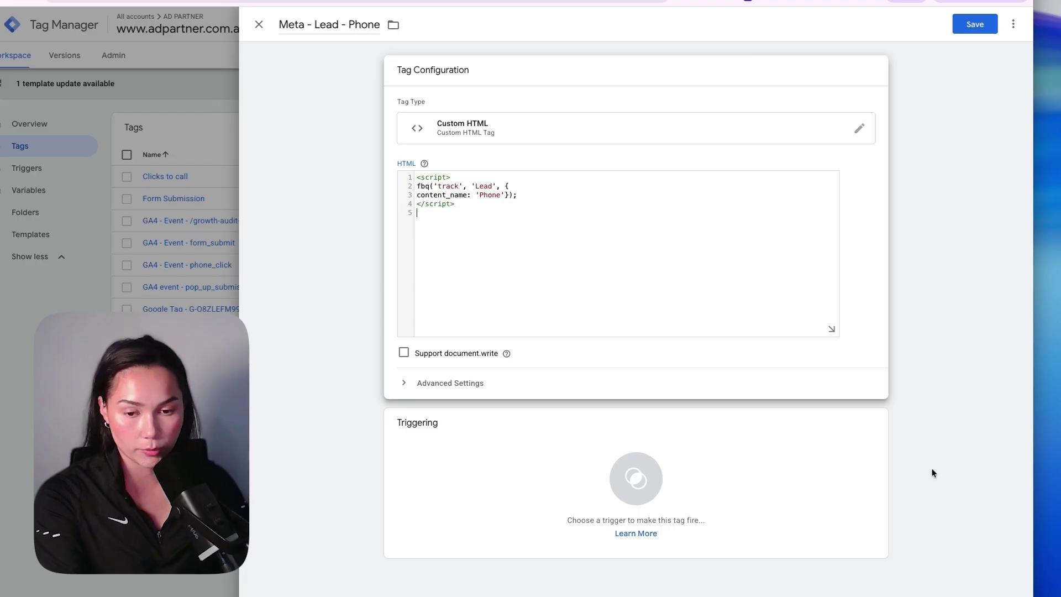
Step: Add a new firing trigger to the phone tag, named "Phone Click" and of type Click - Just Links
click(774, 471)
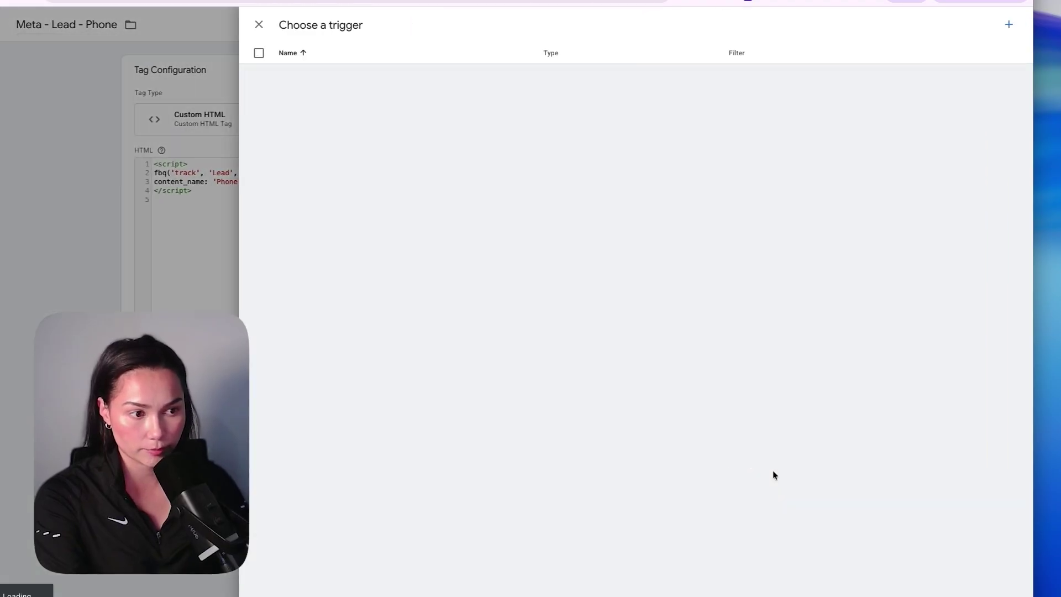
click(1009, 26)
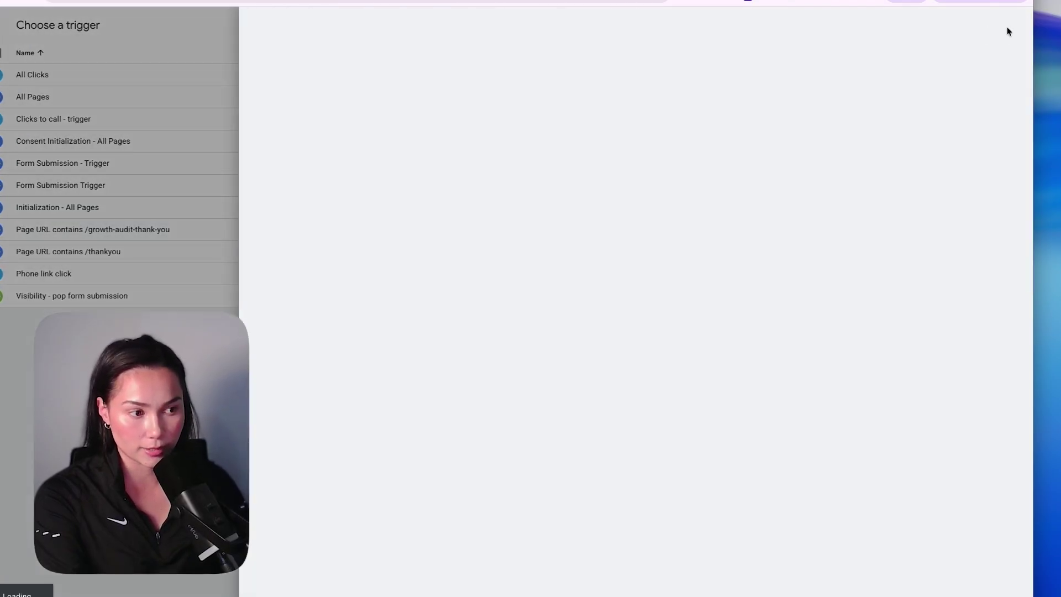
text(Phone Click)
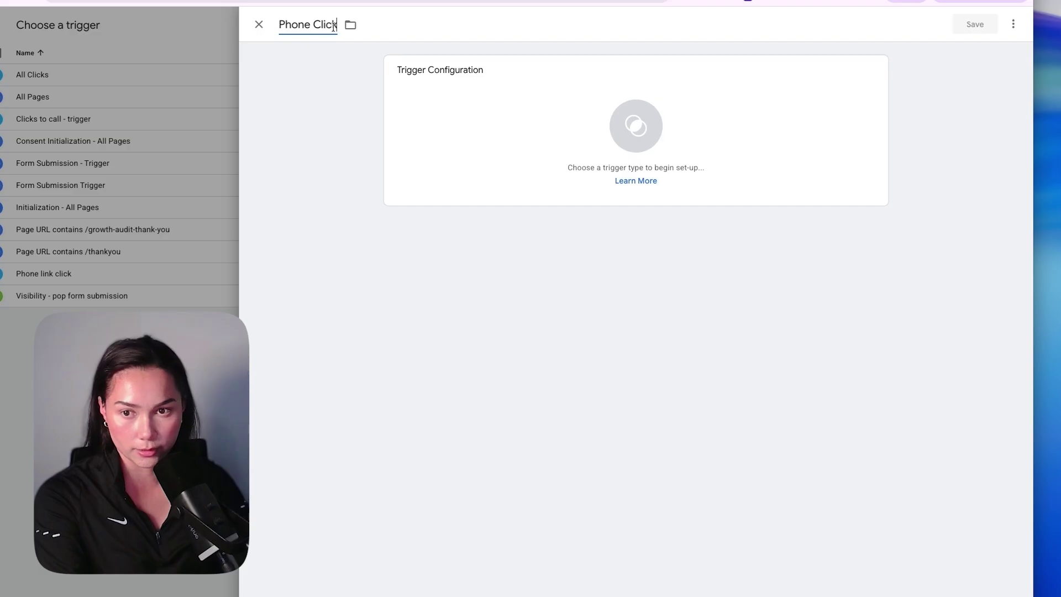
click(564, 114)
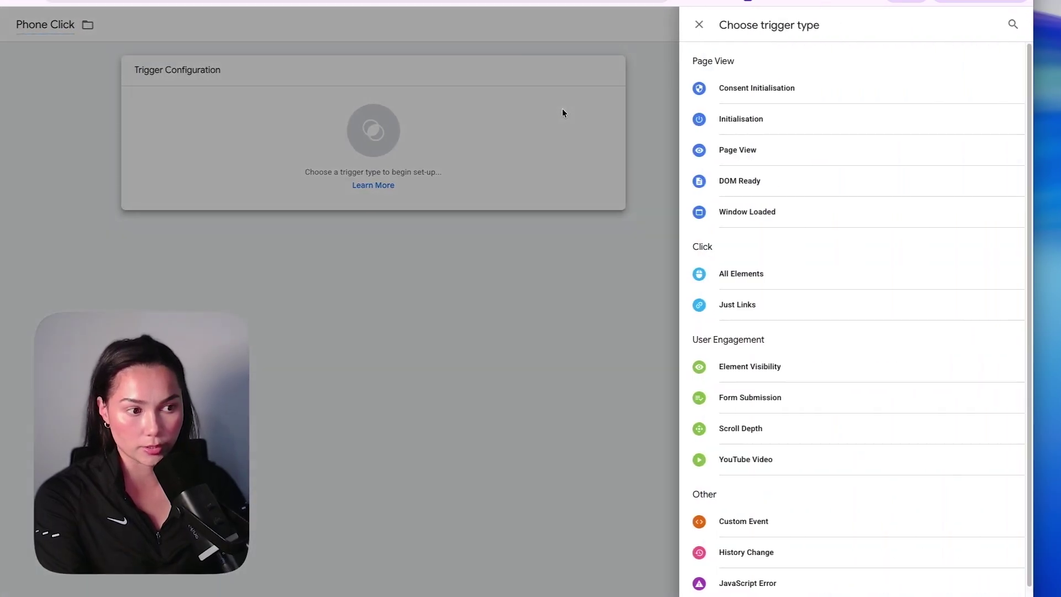
click(768, 296)
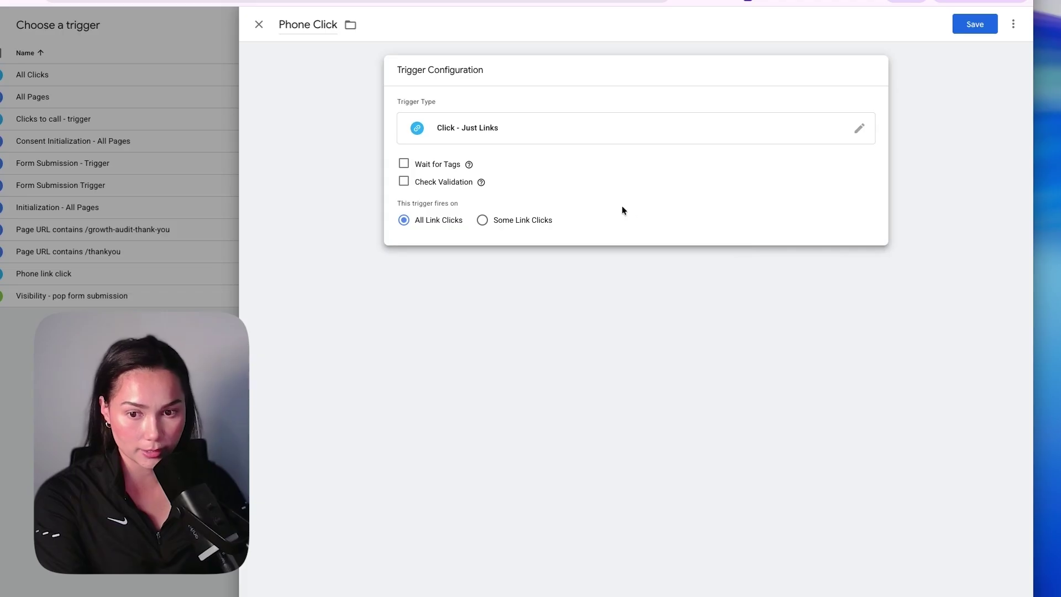
Step: Limit the Phone Click trigger to some link clicks where Click URL contains "tel:", and save the trigger and its tag
click(547, 220)
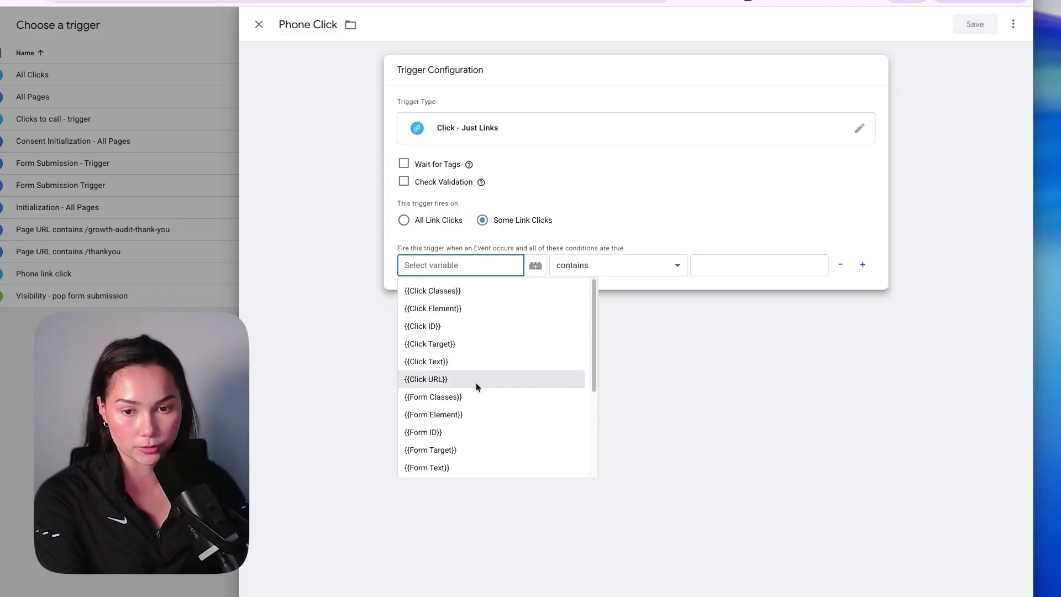
click(445, 379)
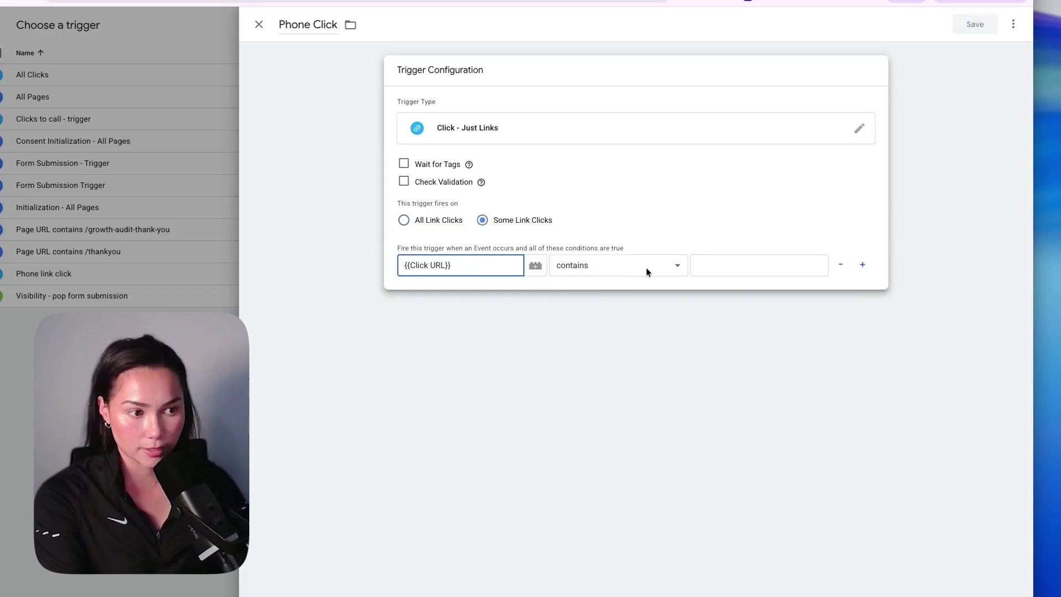
click(707, 267)
text(tel:)
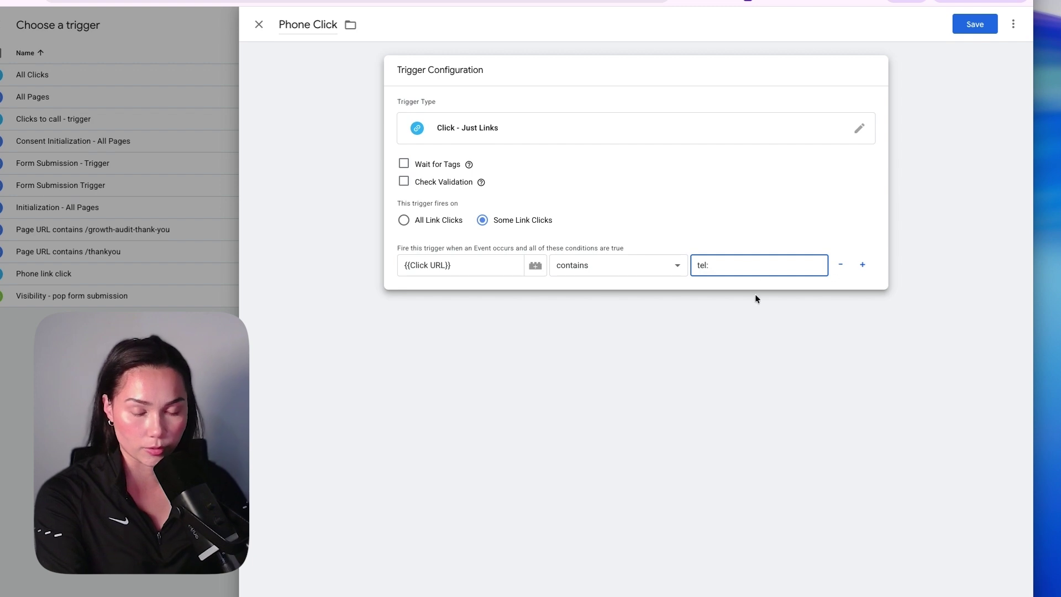
click(977, 32)
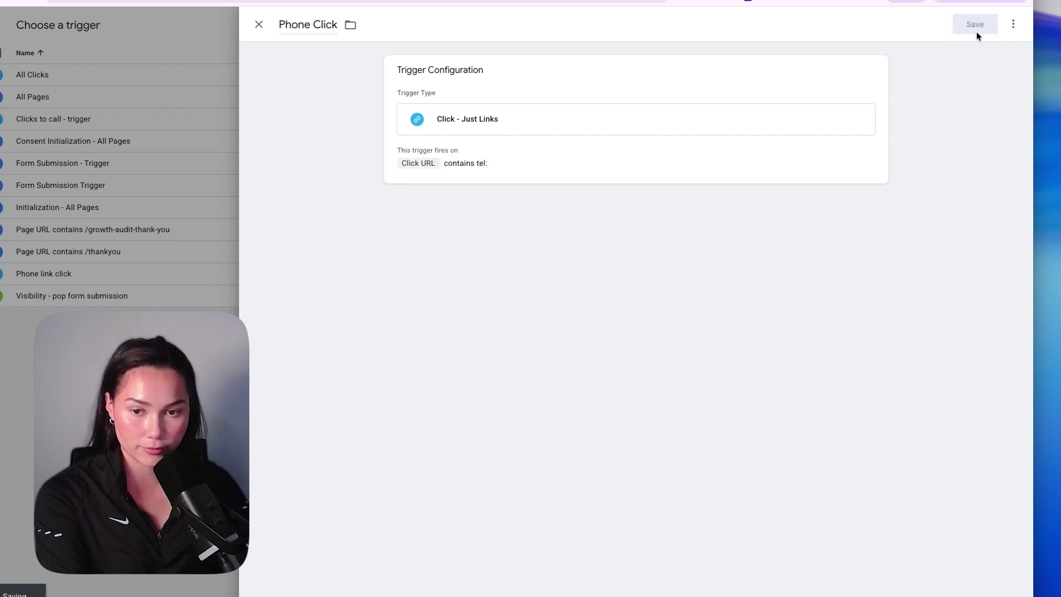
click(978, 31)
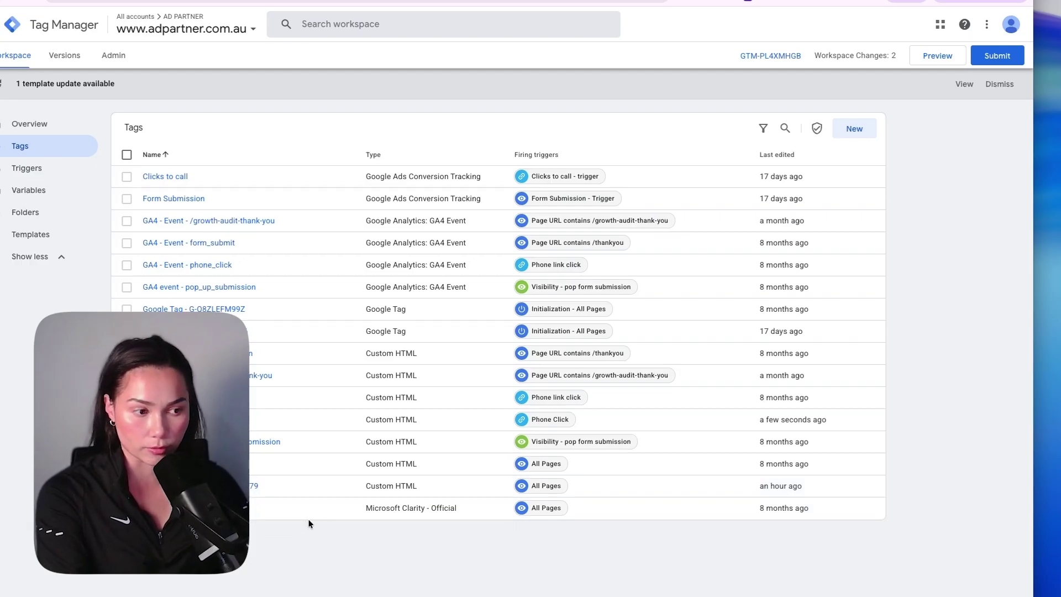
Step: Start another new tag named "Meta - Lead - Form Submission"
click(854, 128)
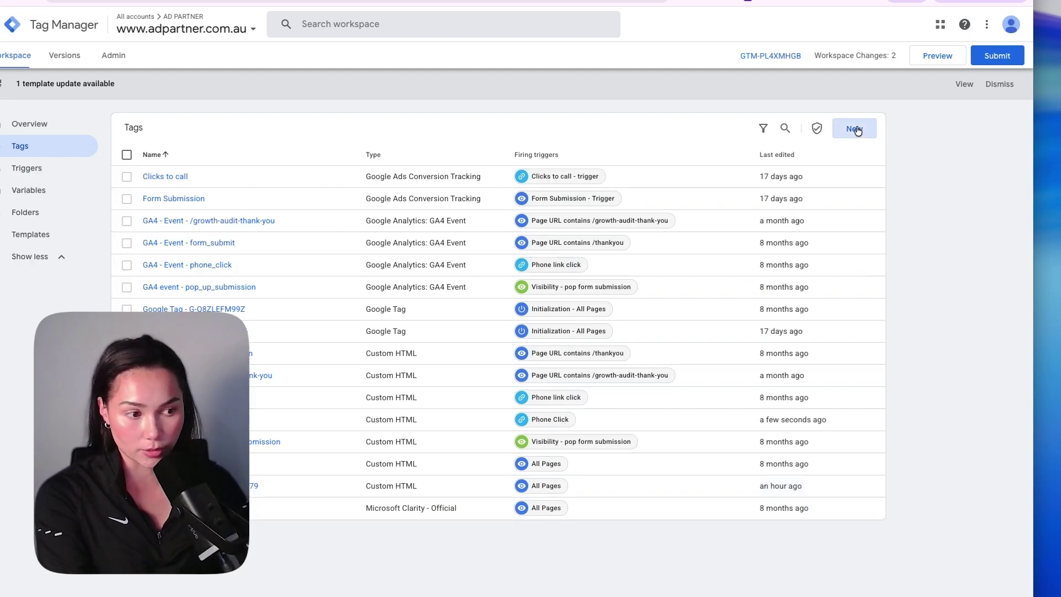
click(303, 24)
text(Meta - Lead - Fo)
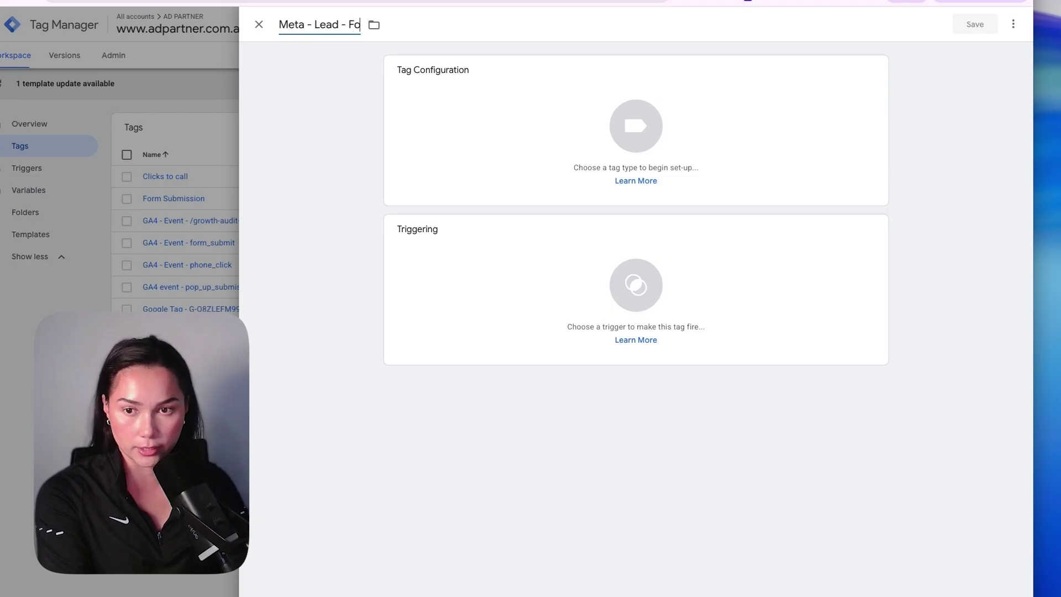
text(rm Submission)
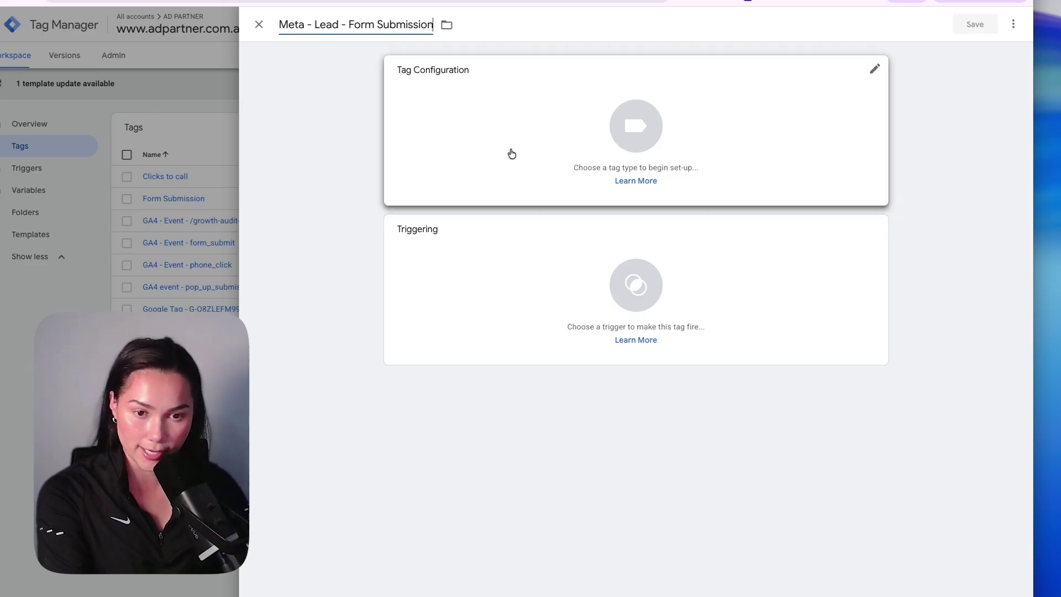
Step: Make the form submission tag Custom HTML, containing "<script> fbq('track', 'Lead', { content_name: 'Form'}); </script>"
click(512, 148)
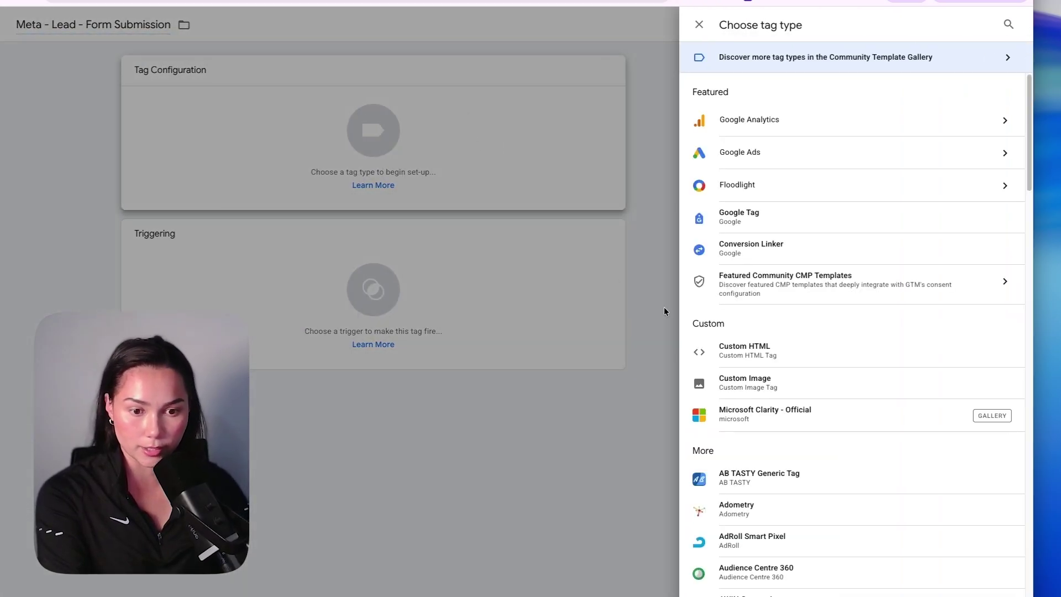
click(822, 354)
text(<script> fbq('track', 'Lead', { content_name: 'Form'}); </script>)
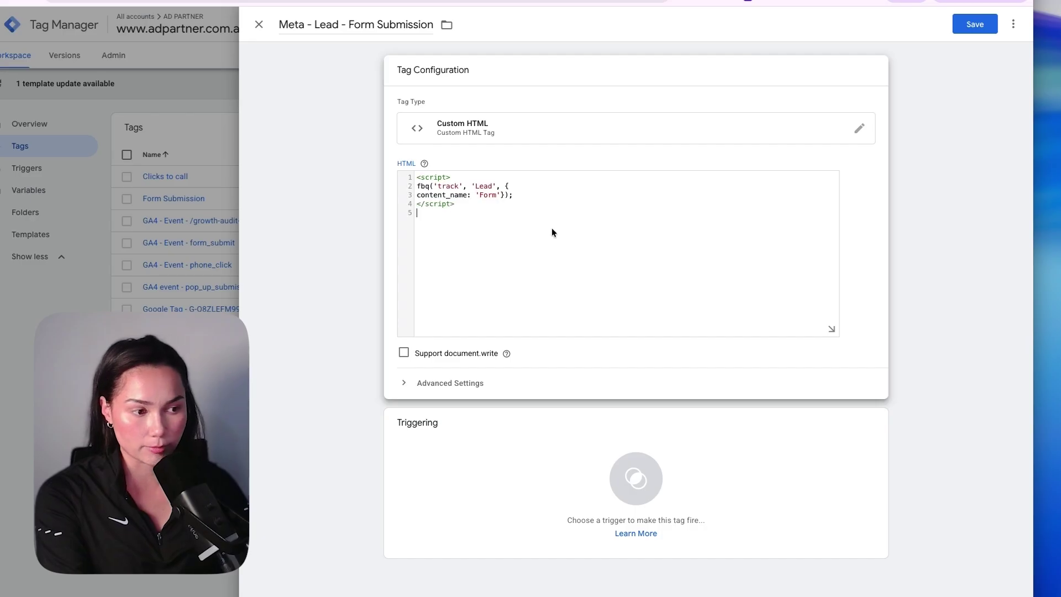
drag(513, 195, 409, 199)
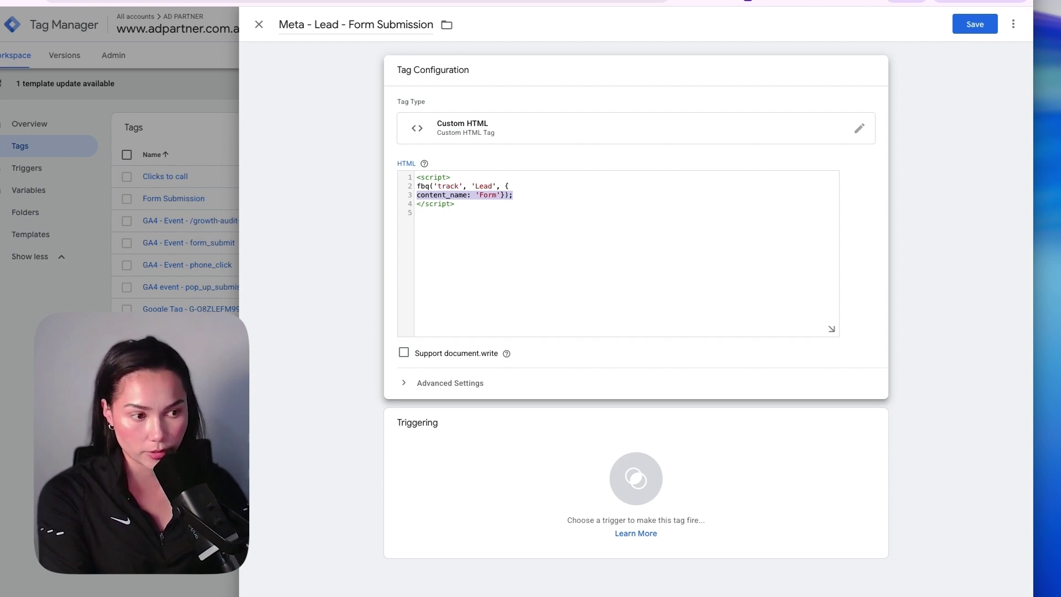
Step: Add a new firing trigger to the form tag, named "Thank you page view" and of type Page View
click(704, 467)
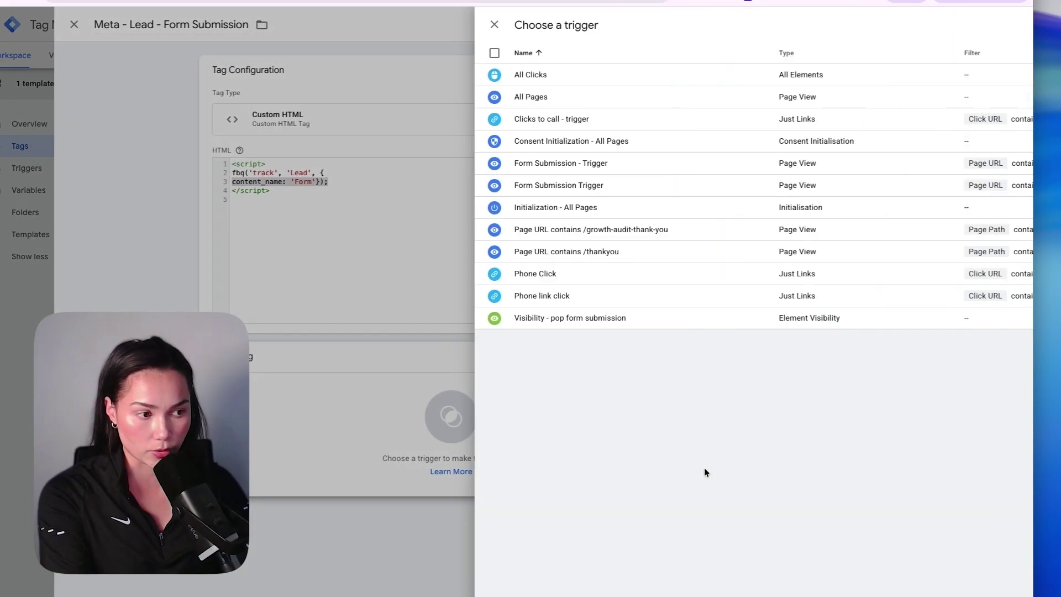
click(237, 419)
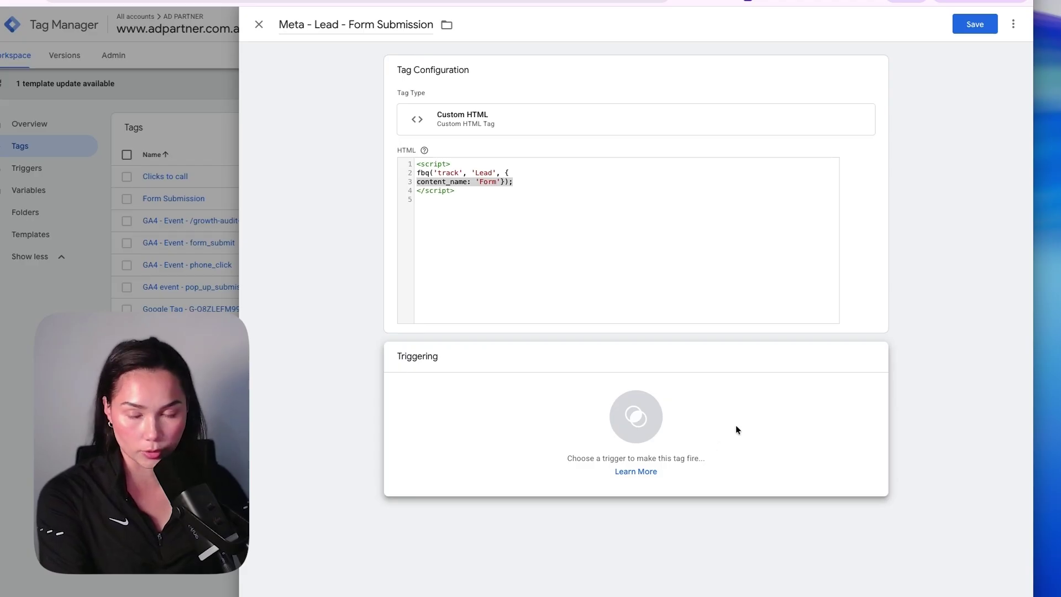
click(736, 427)
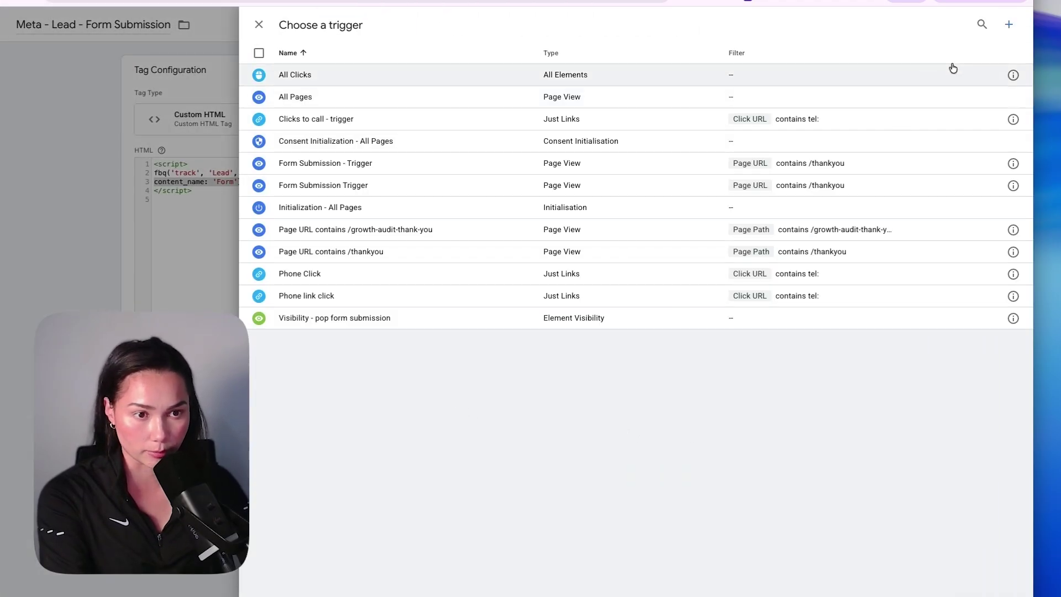
click(1009, 24)
text(Thank you page view)
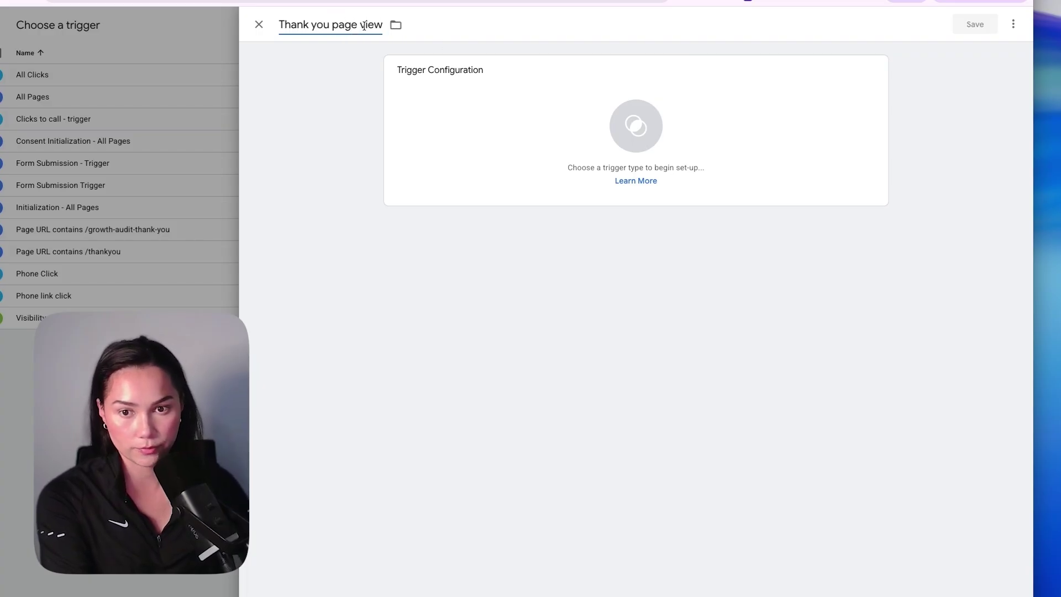
click(635, 127)
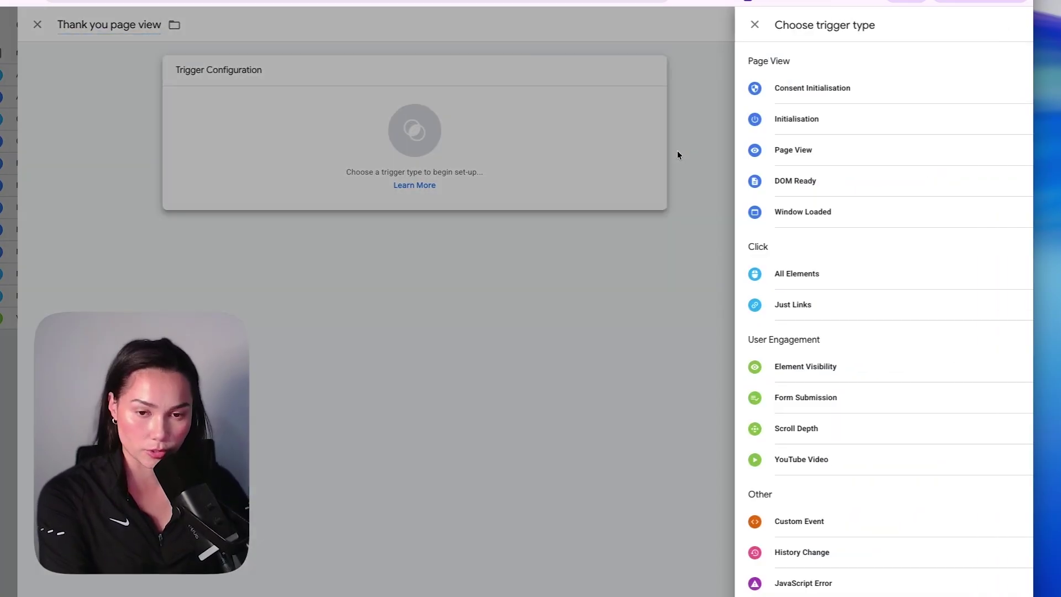
click(807, 156)
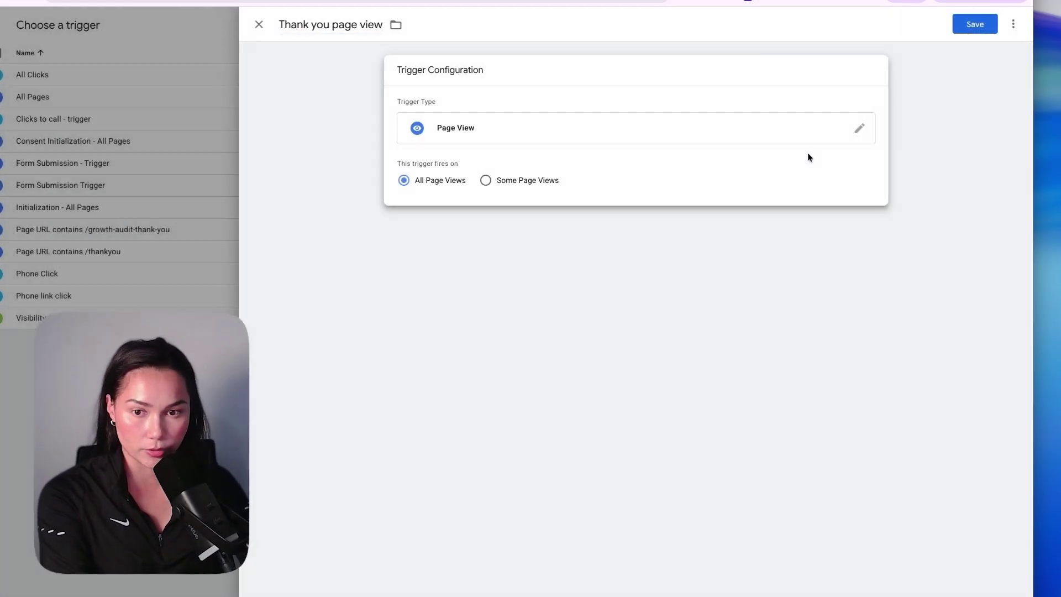
Step: Limit the thank-you trigger to some page views where Page Path contains "/thankyou", and save the trigger and its tag
click(556, 181)
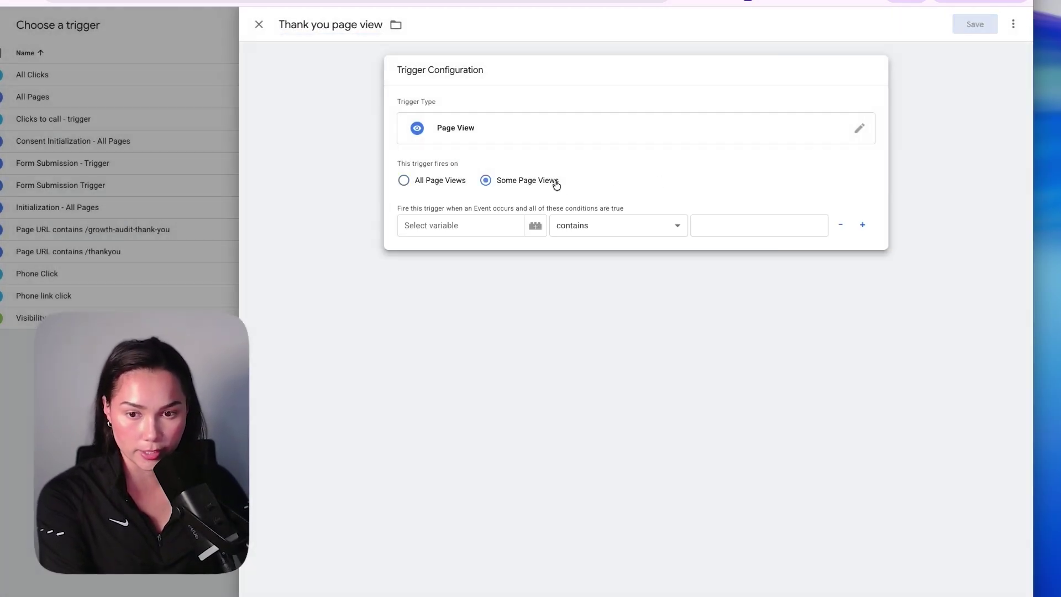
click(497, 224)
scroll(483, 320, down, 4)
click(479, 333)
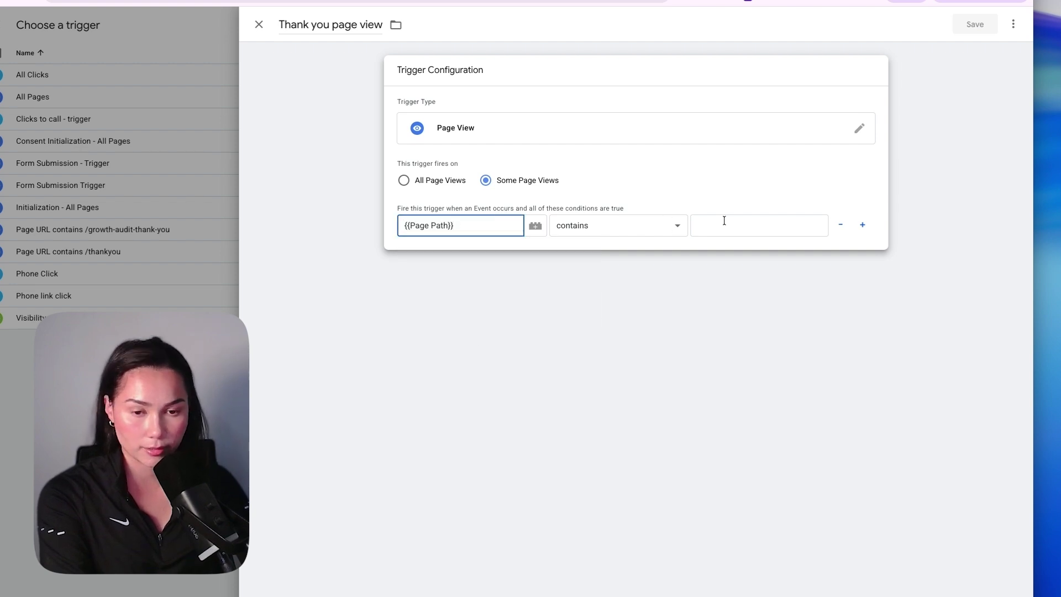
click(748, 227)
text(/thankyou)
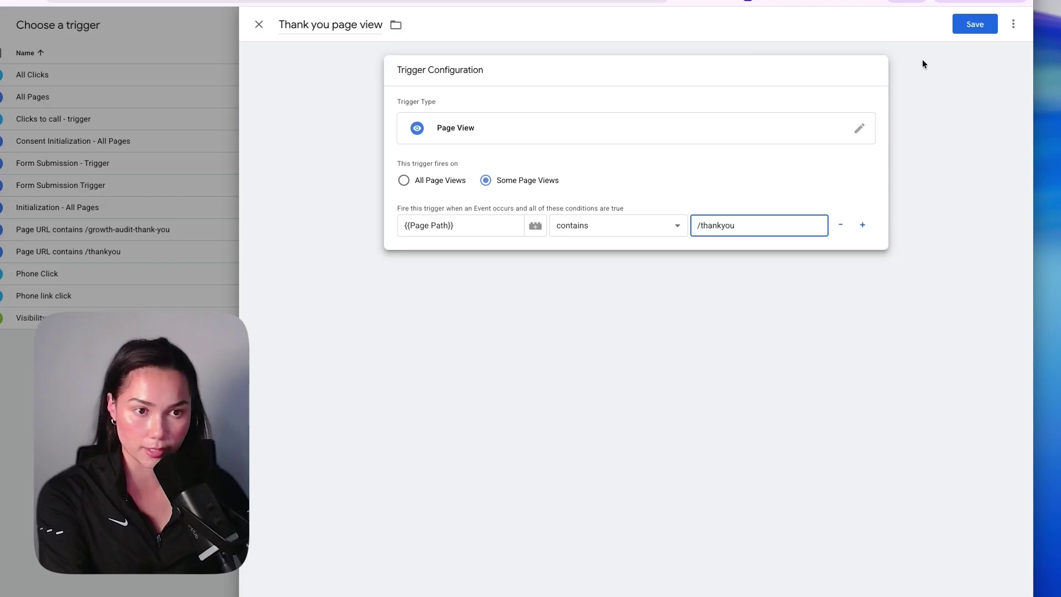
click(961, 29)
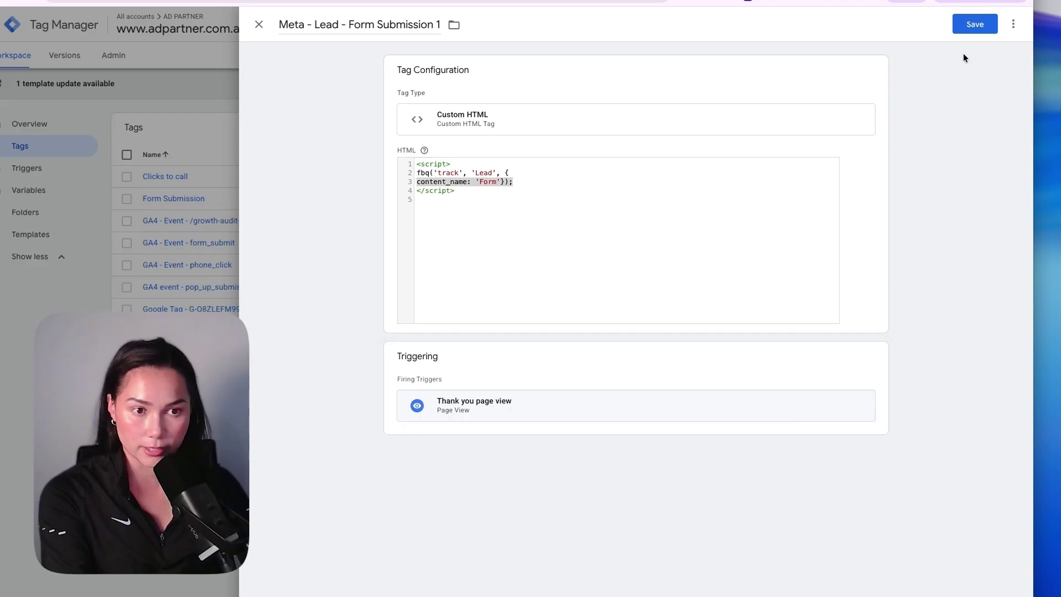
click(974, 25)
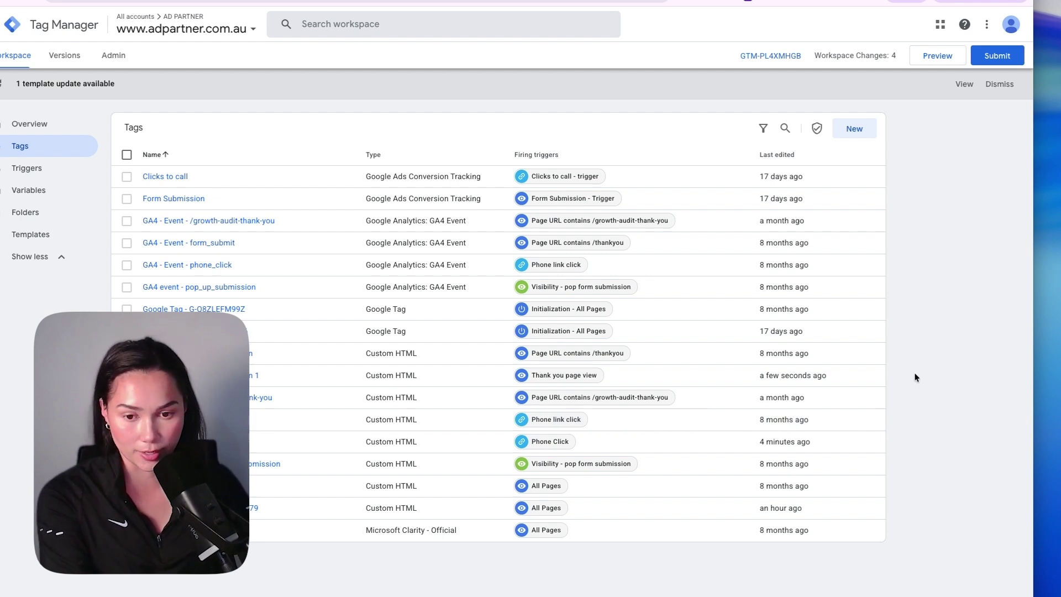
click(937, 57)
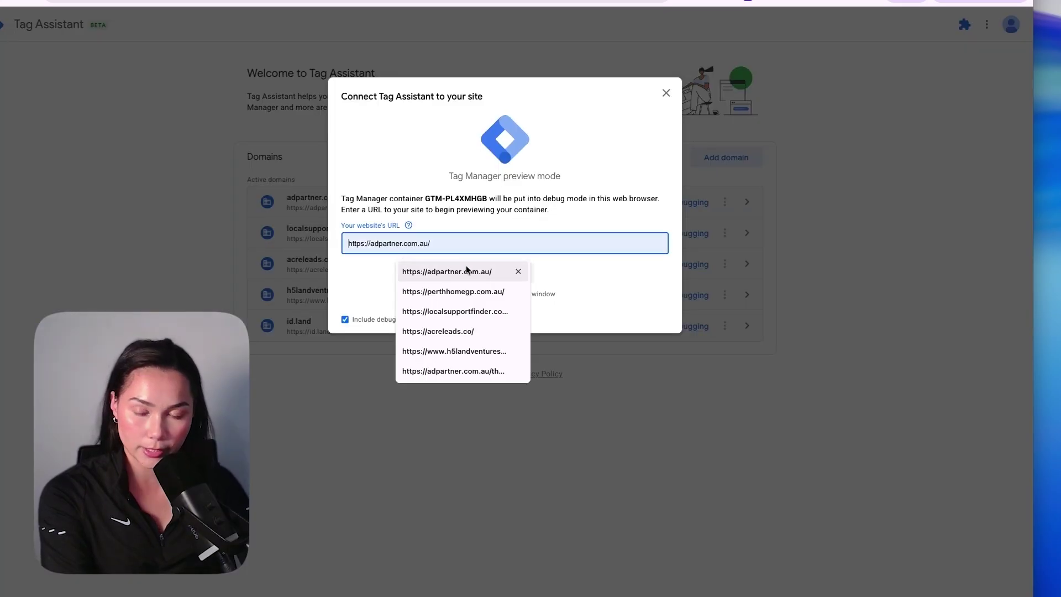
click(471, 270)
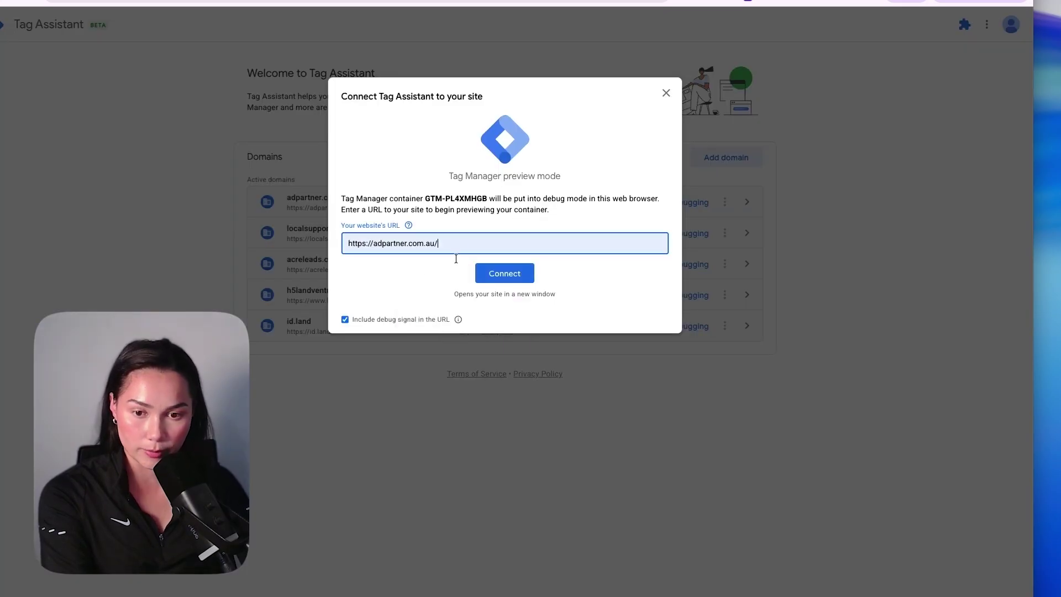
click(504, 273)
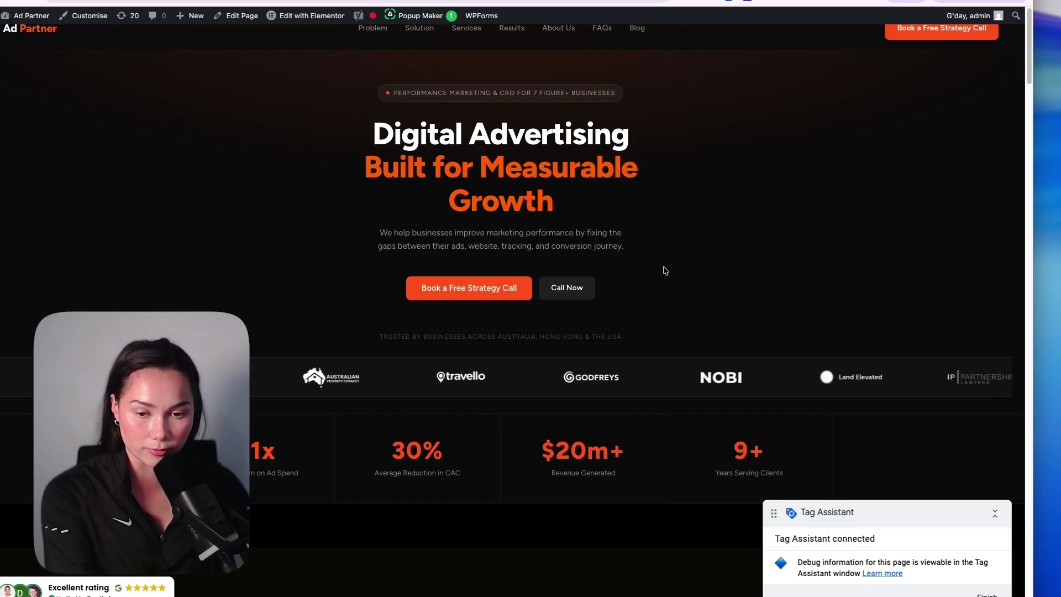
click(576, 291)
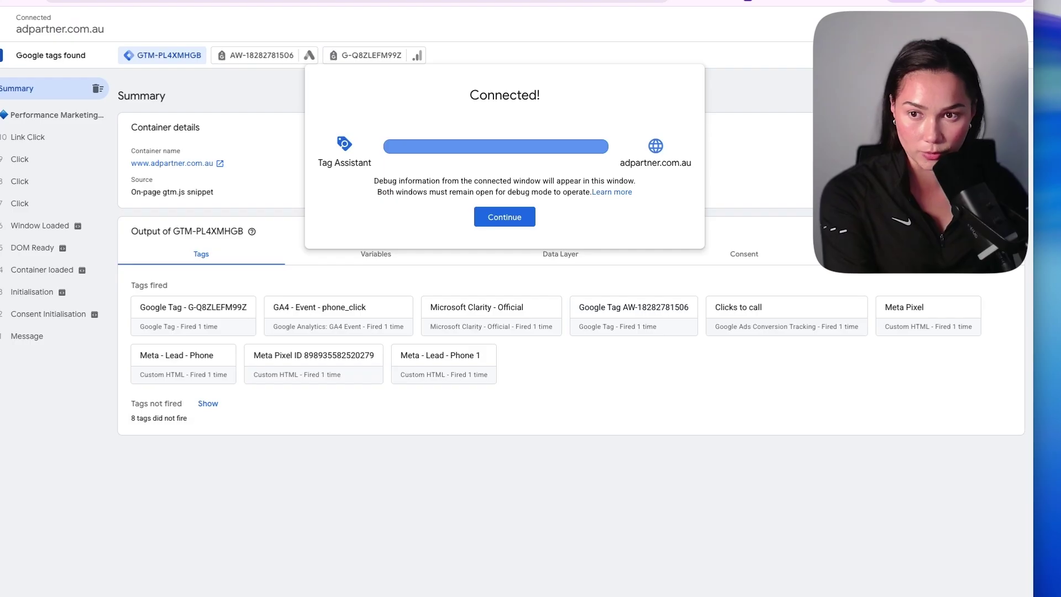
click(507, 226)
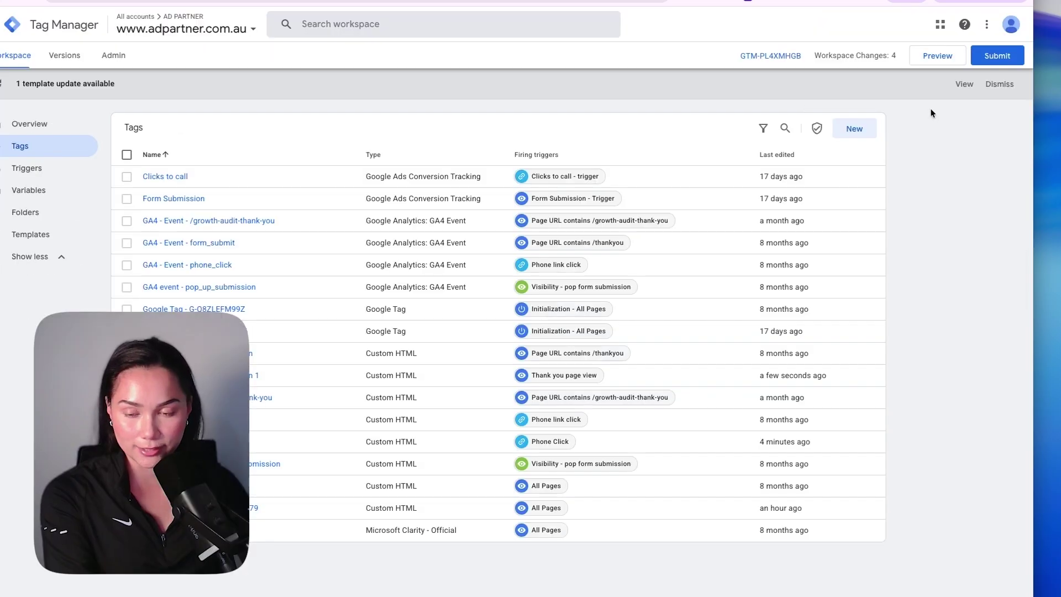
click(939, 62)
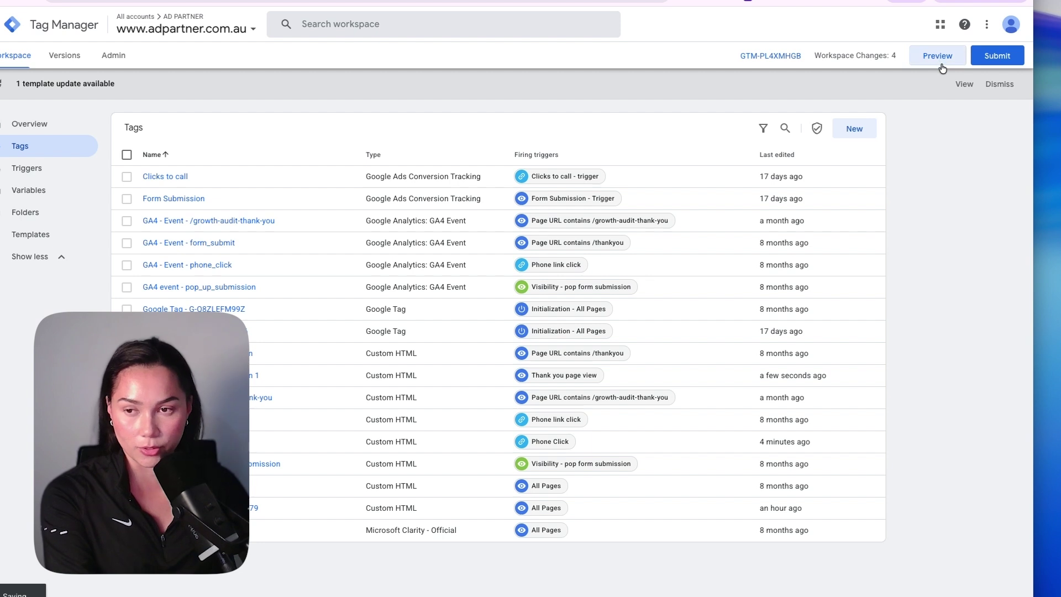
click(922, 57)
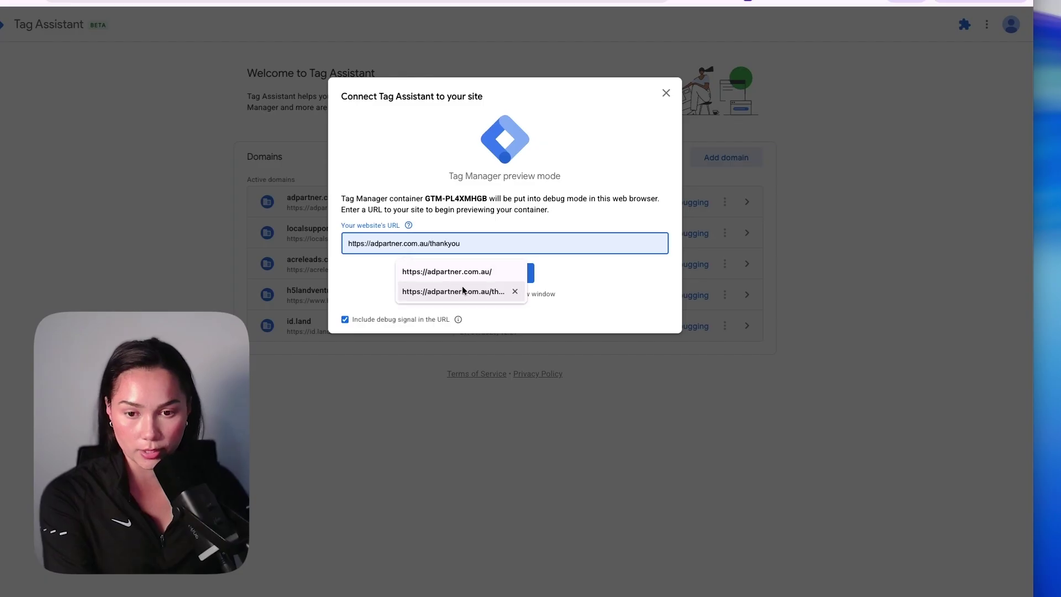
click(522, 277)
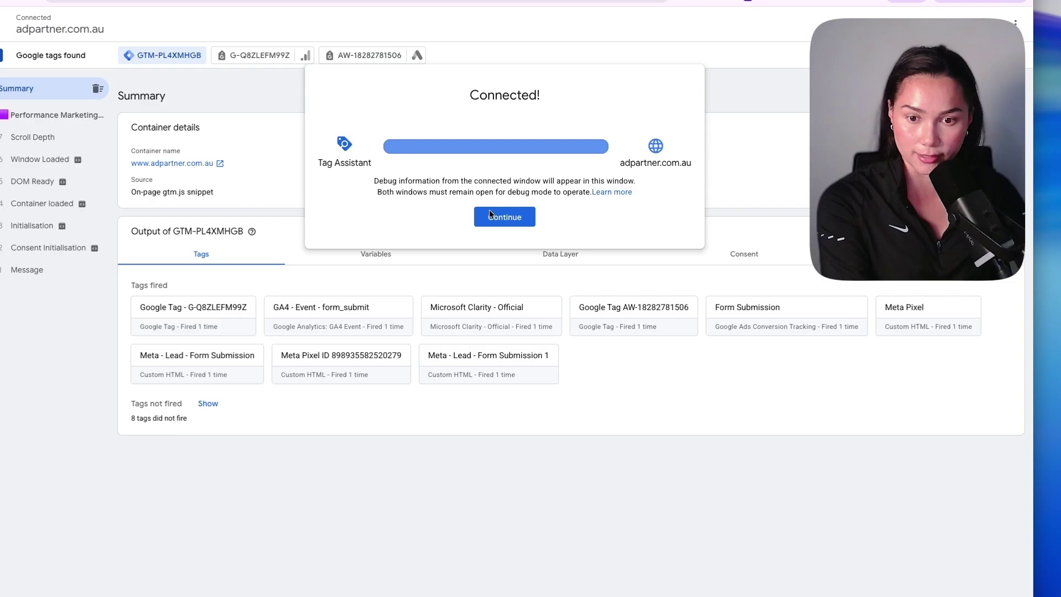
click(491, 216)
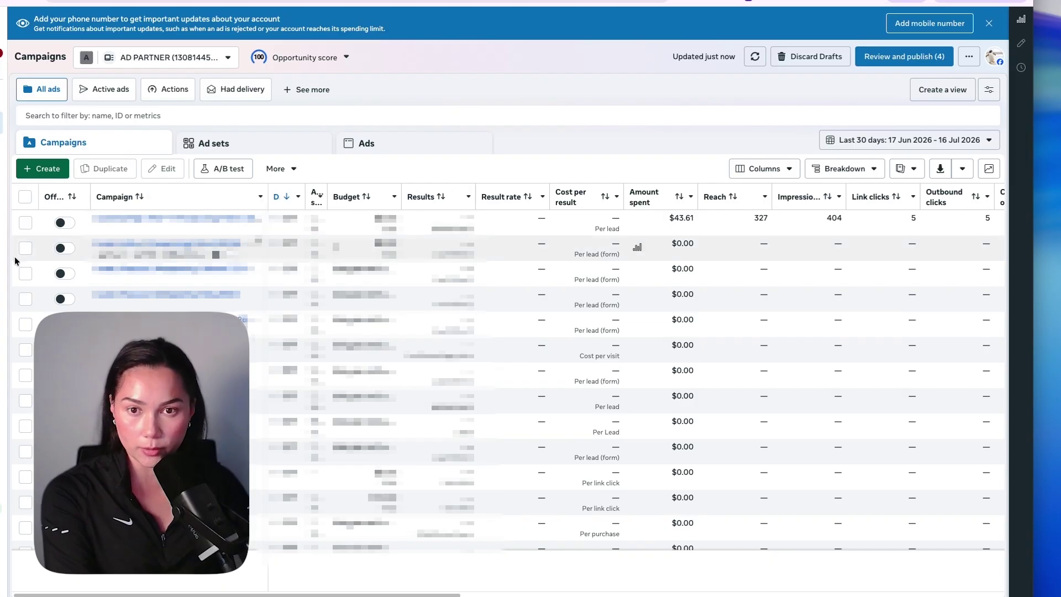
Step: In Meta Ads Manager, go to Events Manager and open its custom conversions
mouse_move(6, 259)
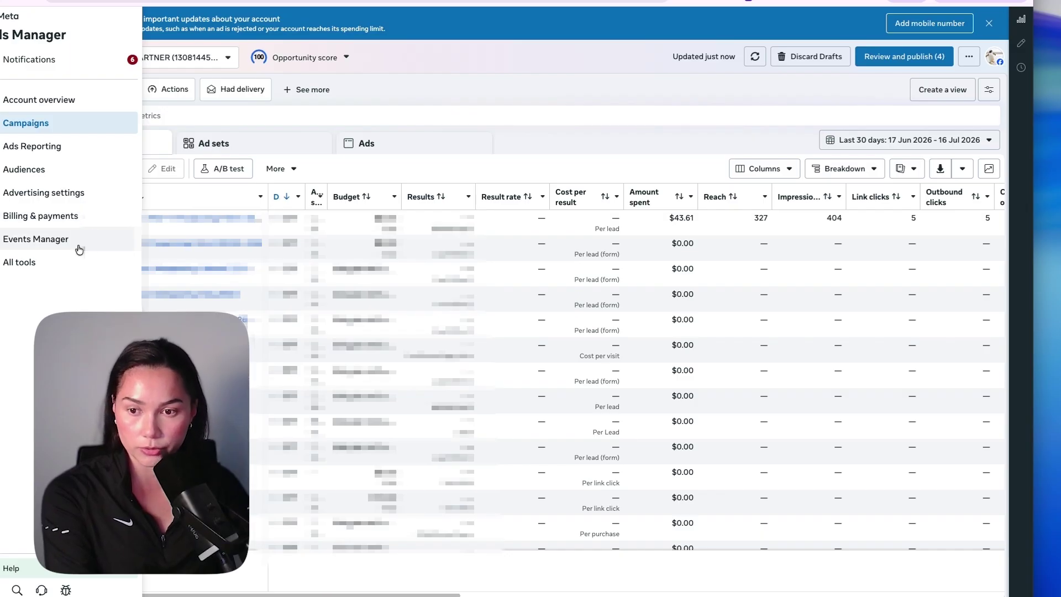
click(59, 268)
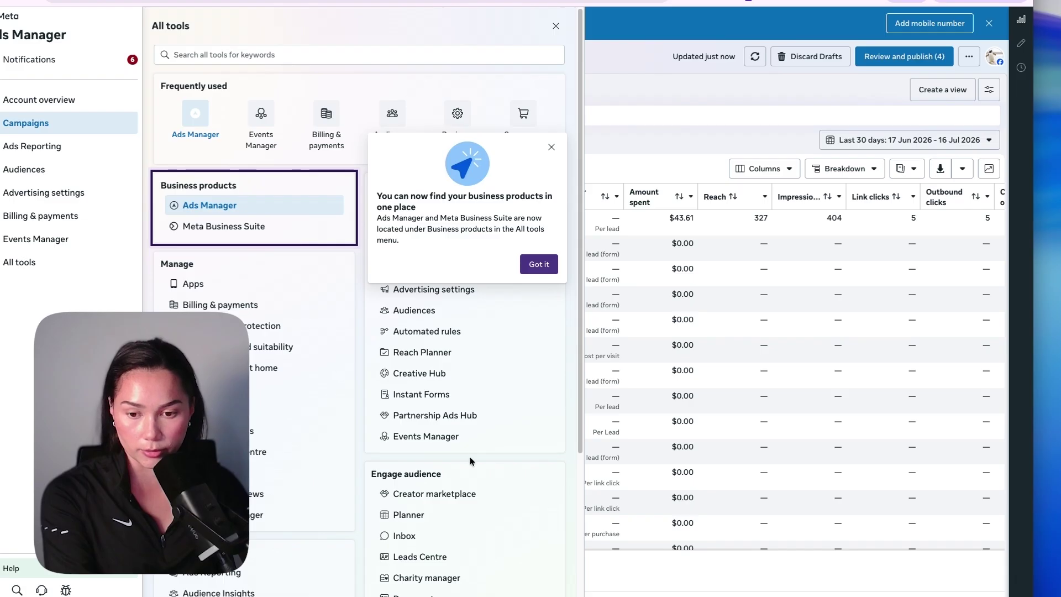
click(424, 439)
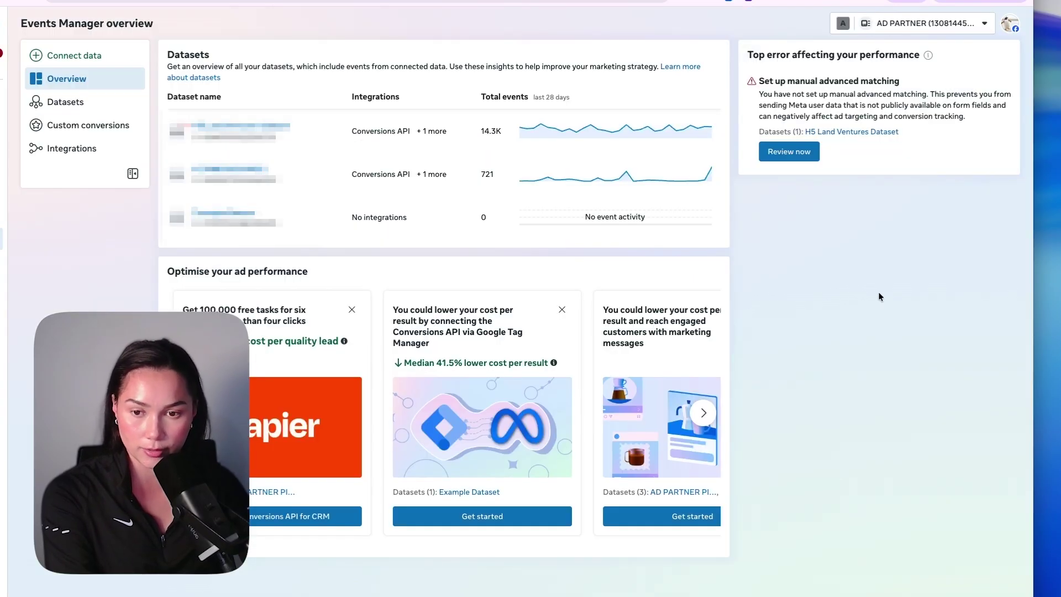
click(127, 137)
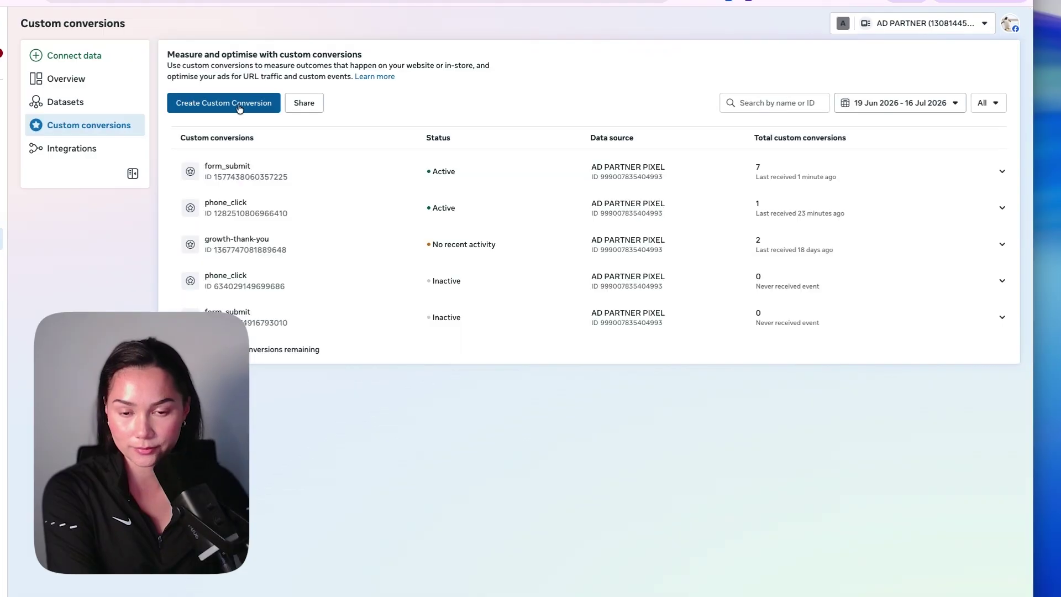
Step: Start a custom conversion named "phone_click" with data source AD PARTNER PIXEL and the Lead event
click(239, 109)
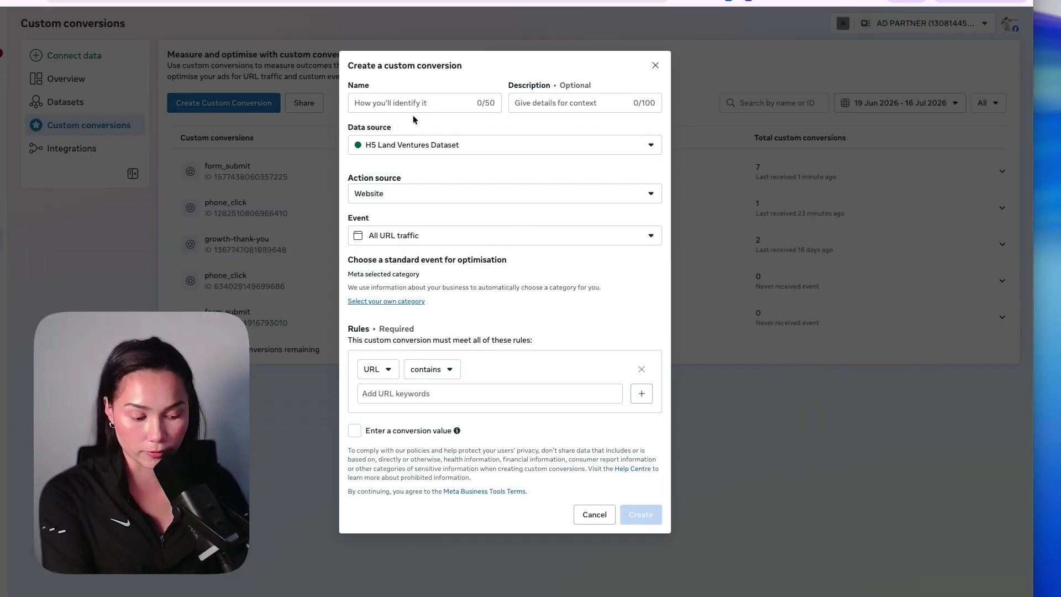
click(416, 104)
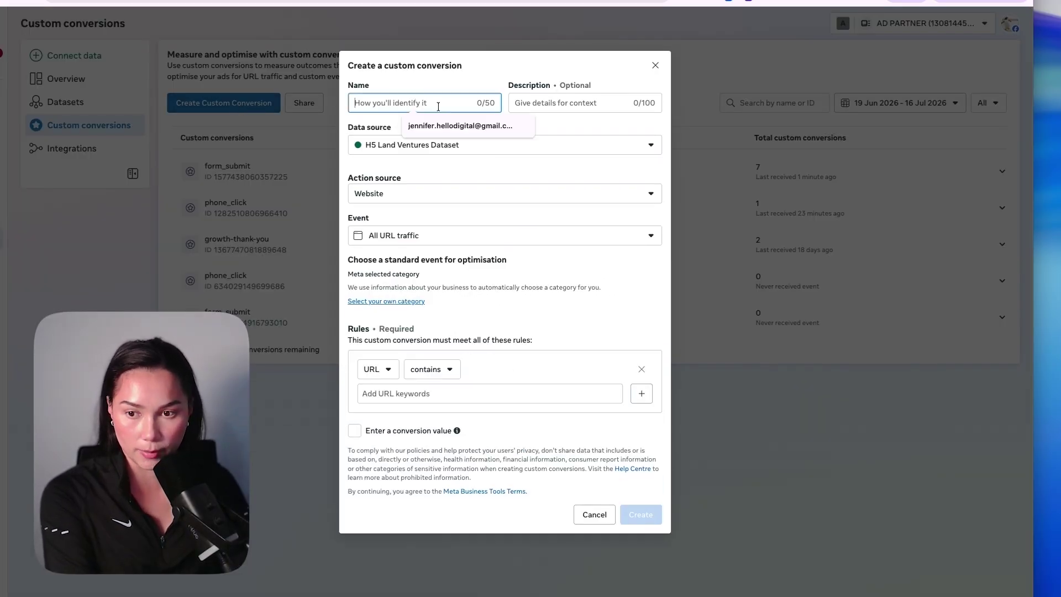
text(phone_click)
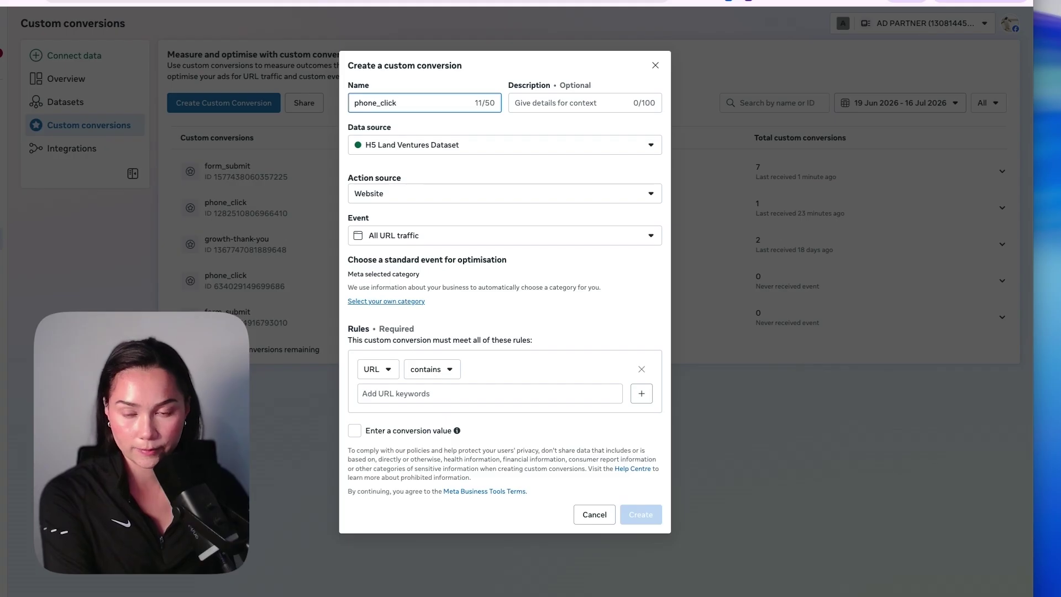
click(458, 144)
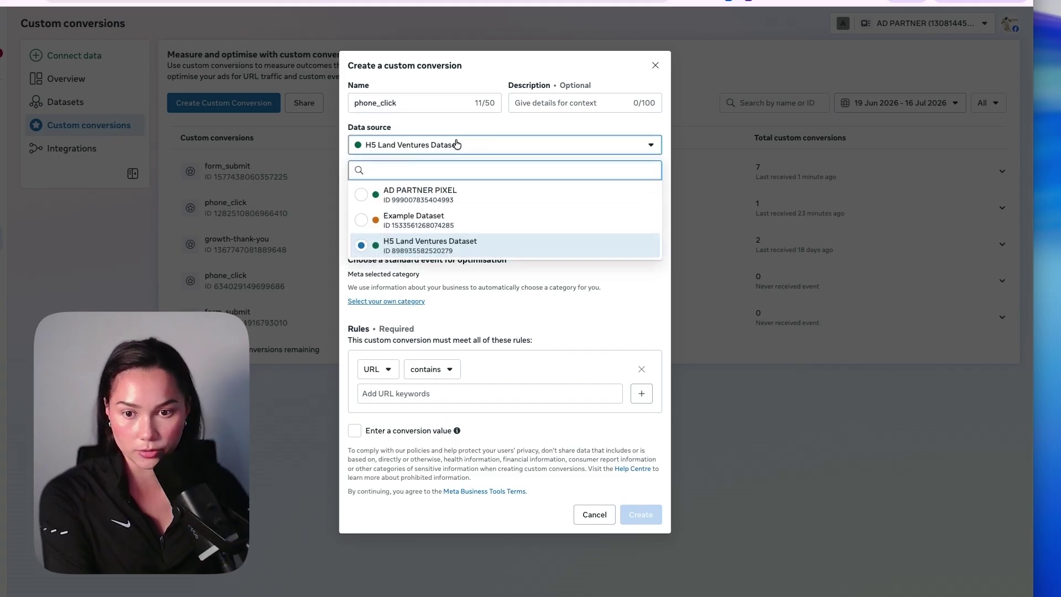
click(498, 191)
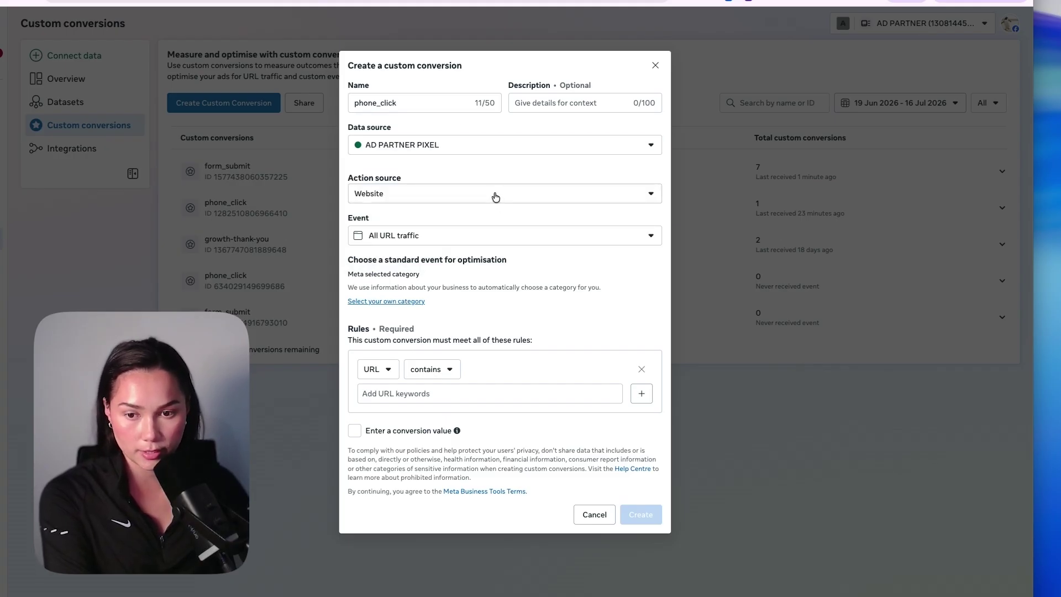
click(475, 235)
click(420, 303)
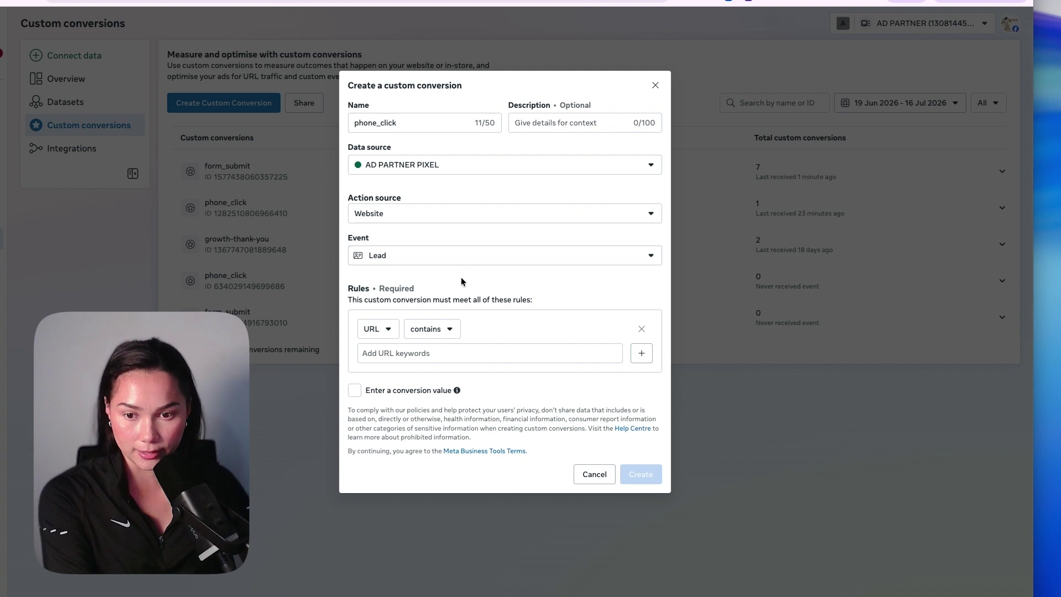
Step: Set the conversion's rule so that the event parameter content_name contains "Phone"
click(377, 329)
click(431, 431)
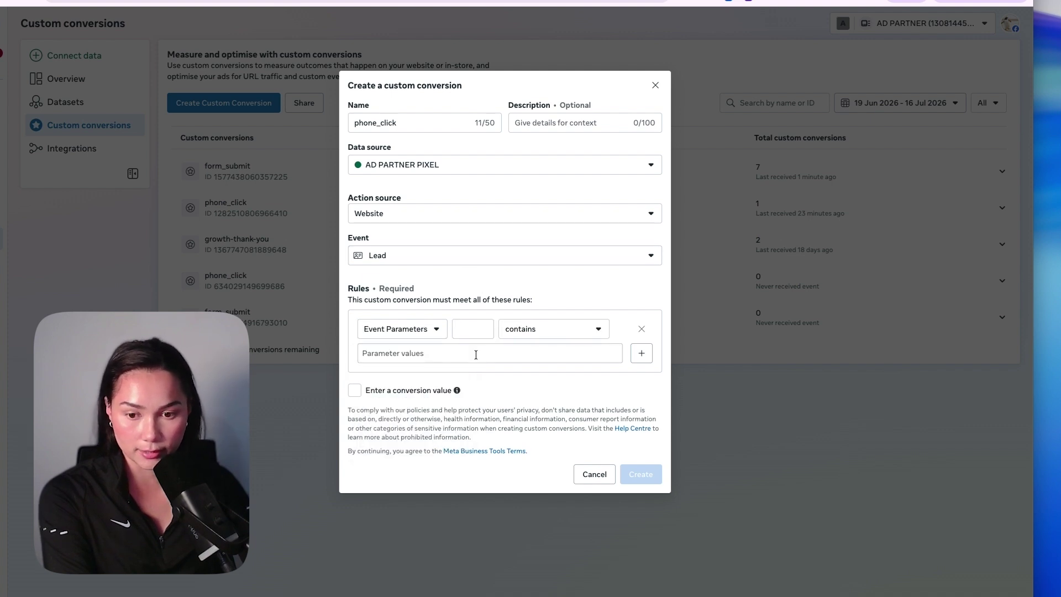
click(473, 333)
text(content_name)
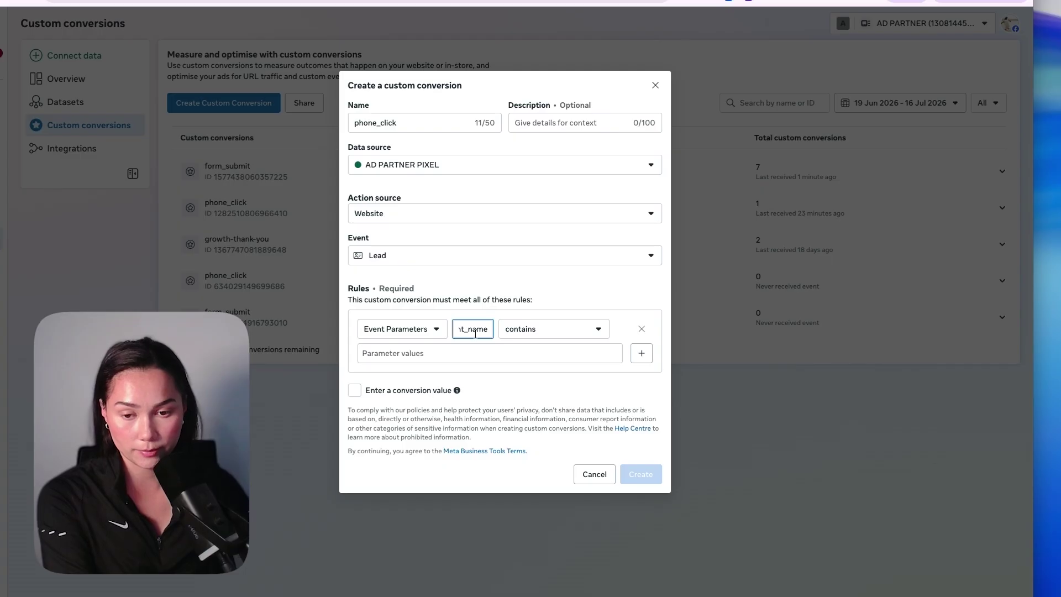
click(477, 353)
text(Phone)
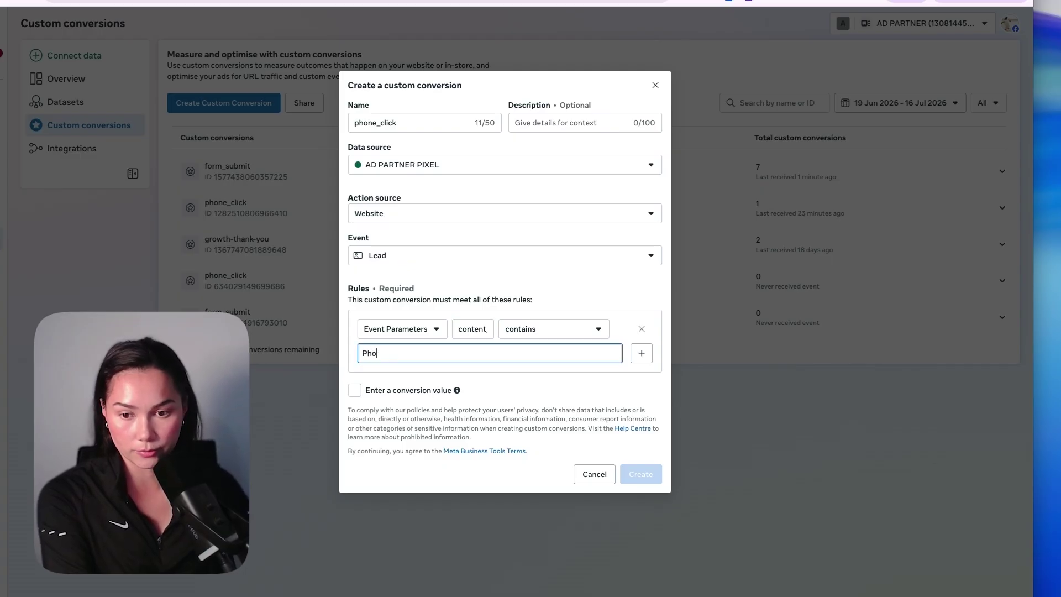
Step: Append 1 to the phone conversion's name and create the conversion
click(412, 123)
text(1)
click(641, 474)
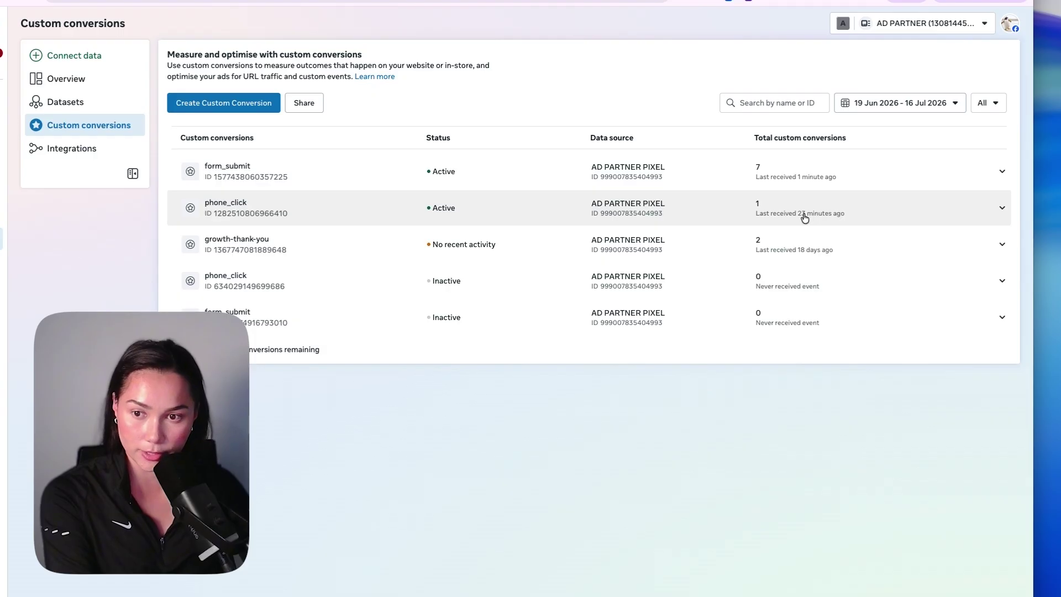
Step: Start another custom conversion named "form_submit" with data source AD PARTNER PIXEL and the Lead event
click(252, 106)
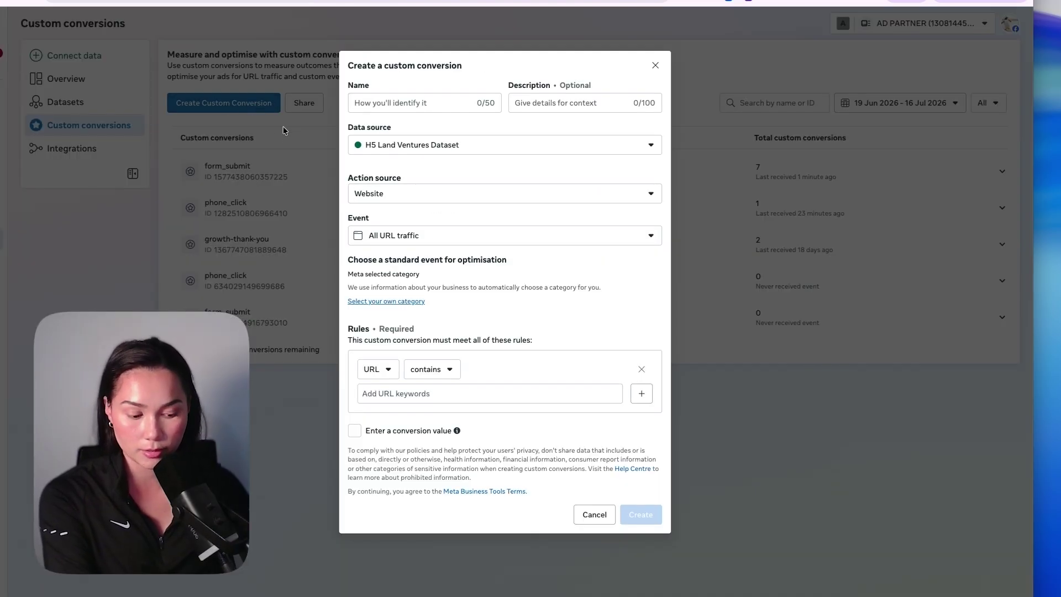
click(354, 102)
text(form_submit)
click(403, 145)
click(458, 196)
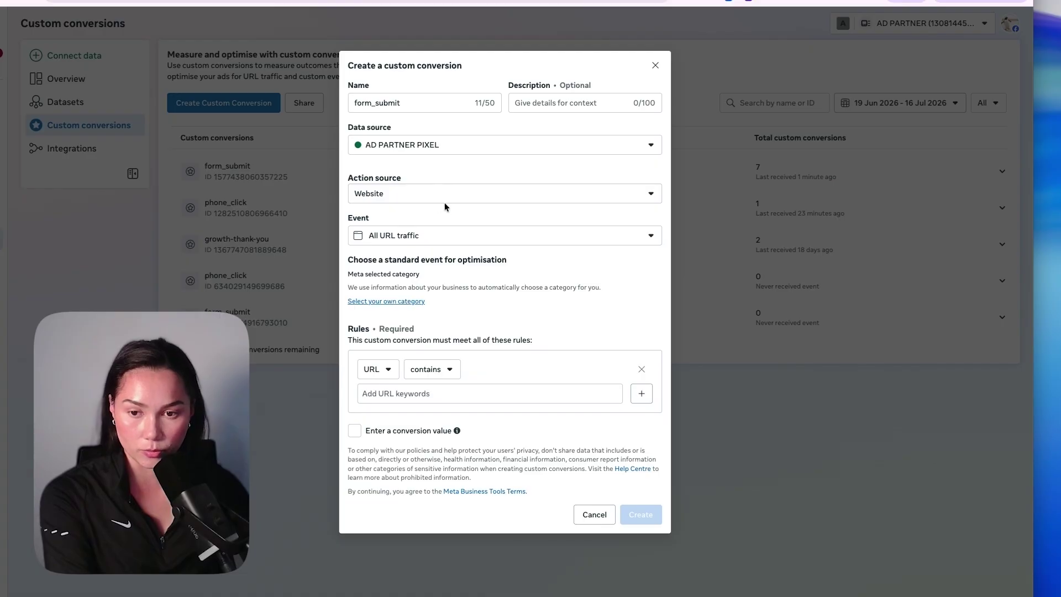
click(442, 236)
click(422, 300)
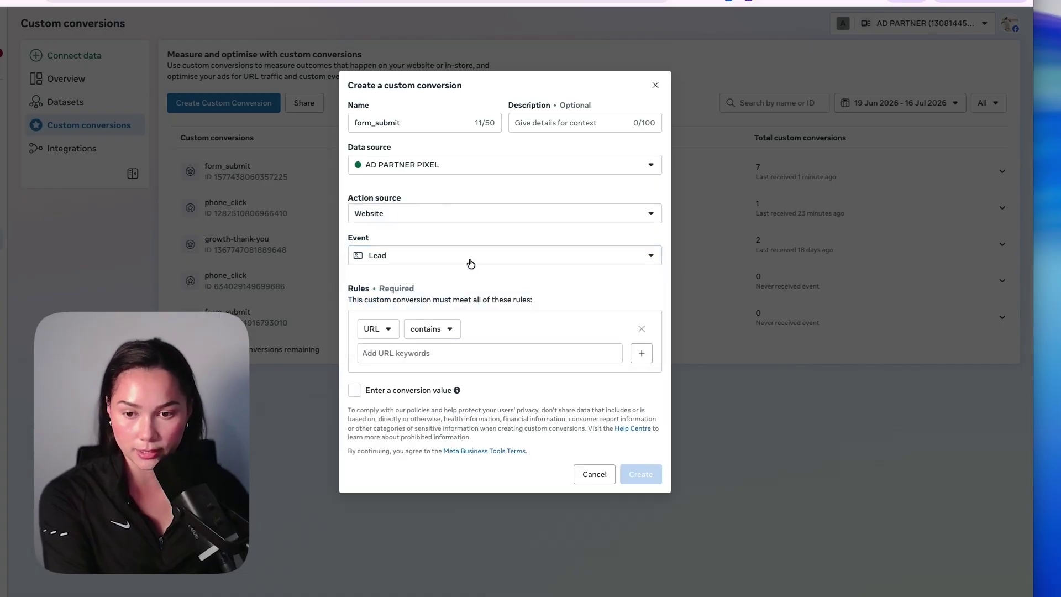
Step: Set the form conversion's rule to event parameter content_name containing "Form", and close the dialog without creating it
click(382, 331)
click(429, 440)
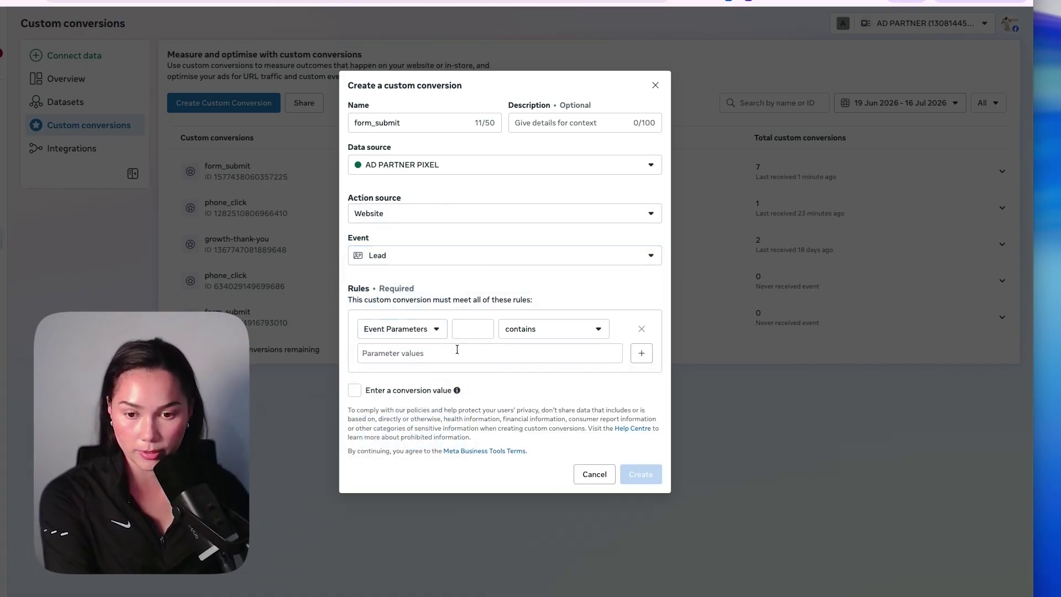
click(469, 329)
text(content)n)
key(BackSpace)
key(BackSpace)
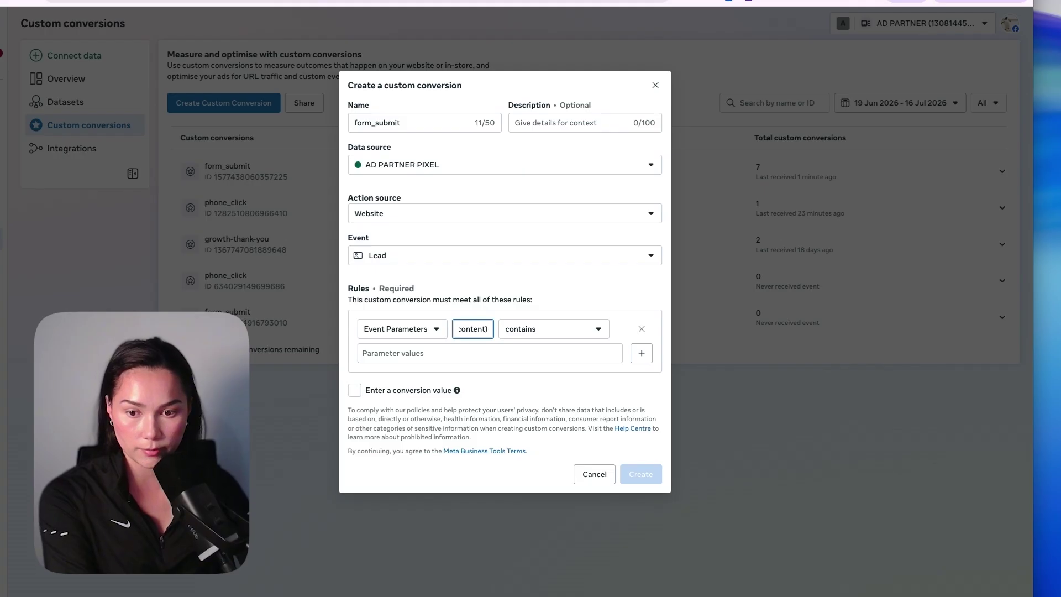
text(_name)
key(Tab)
key(Tab)
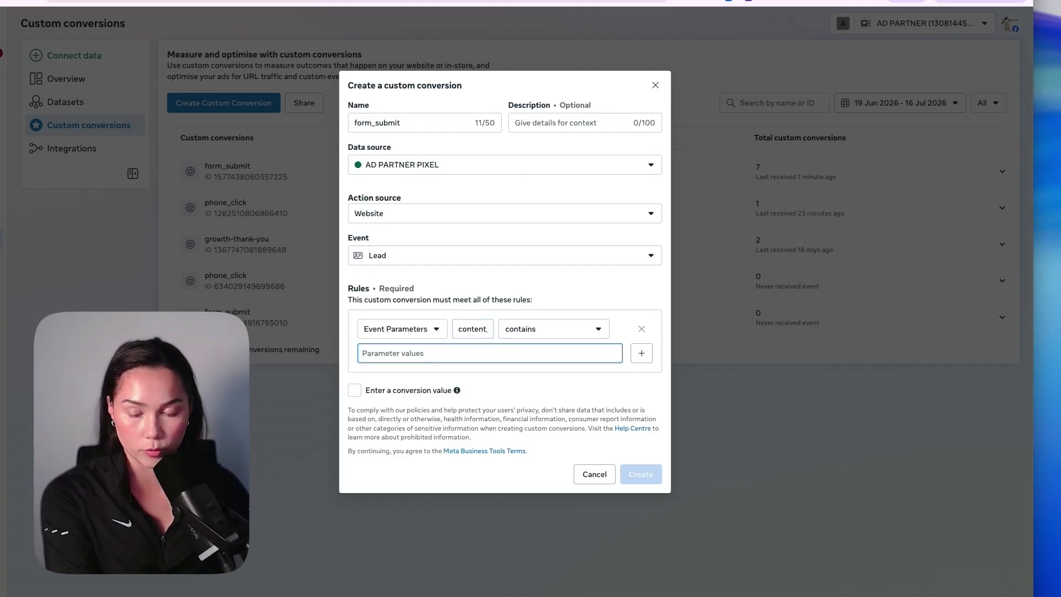
text(Form)
key(Return)
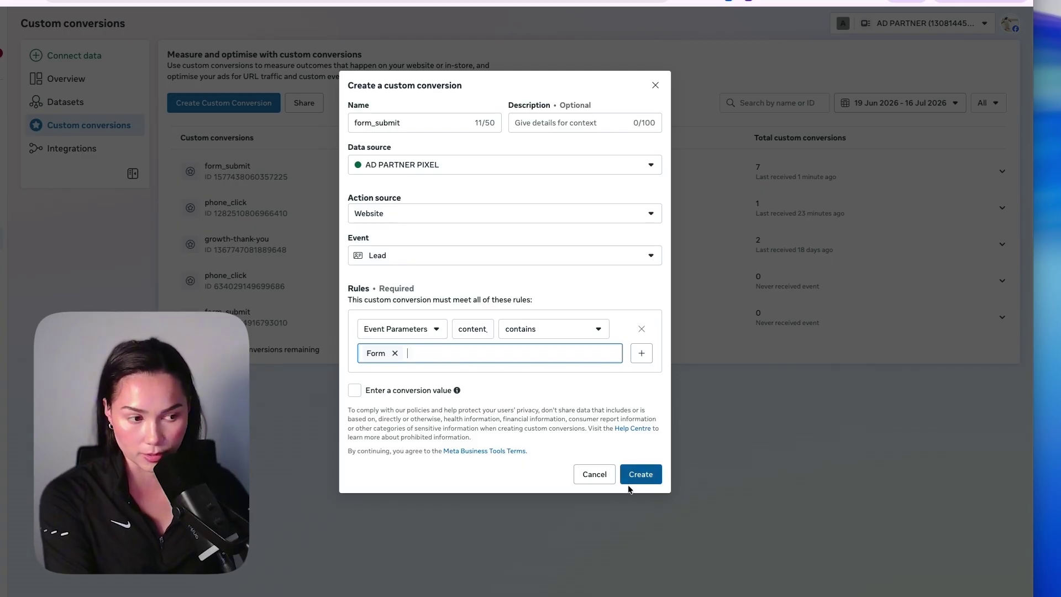
click(655, 85)
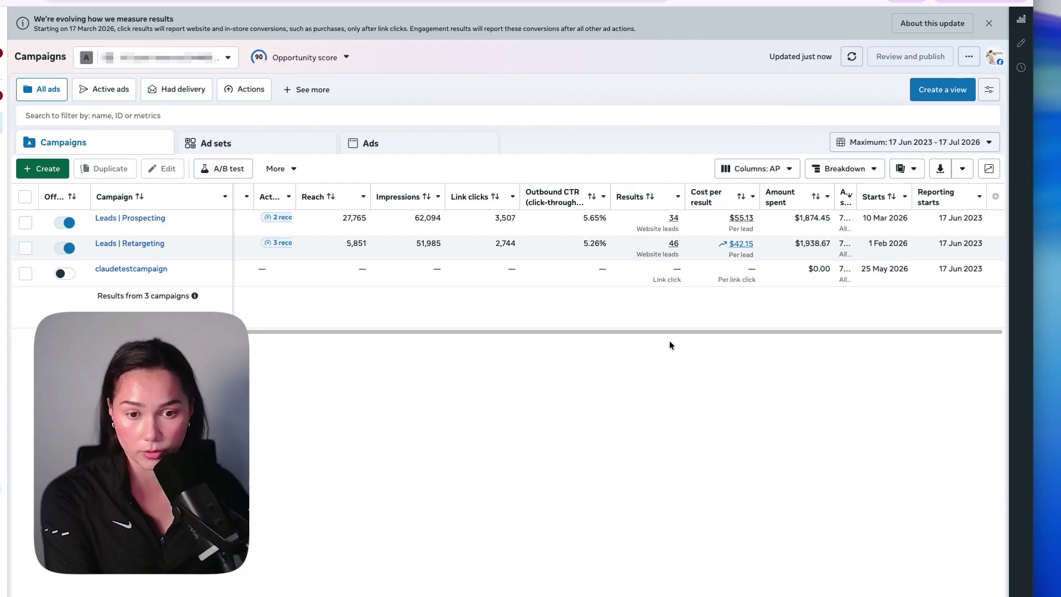
Step: Customise the AP column preset of the campaigns table by adding the total for the non-deleted Phone conversion
mouse_move(674, 246)
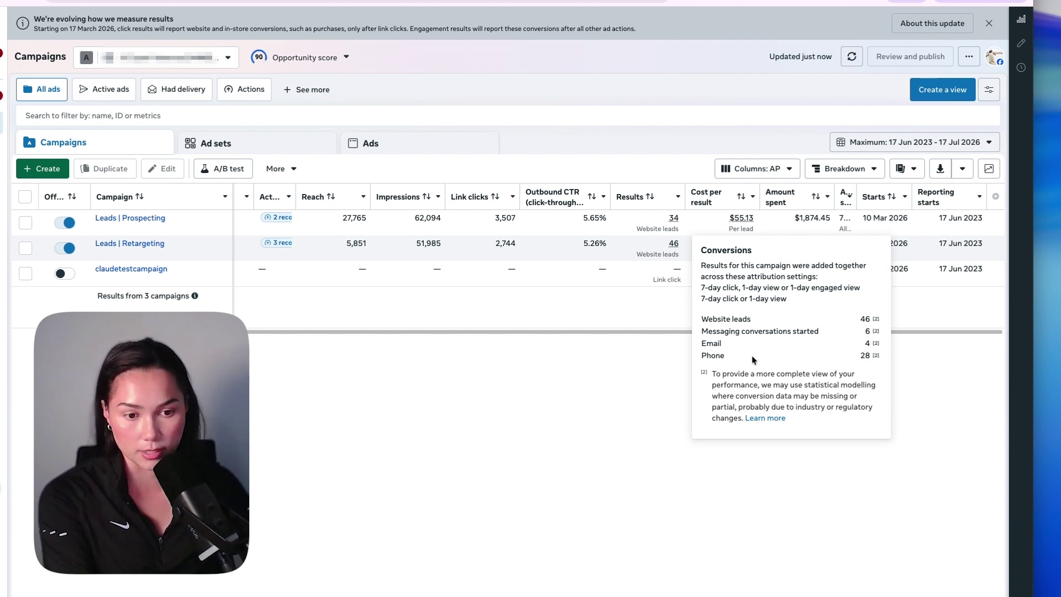
click(996, 196)
click(773, 285)
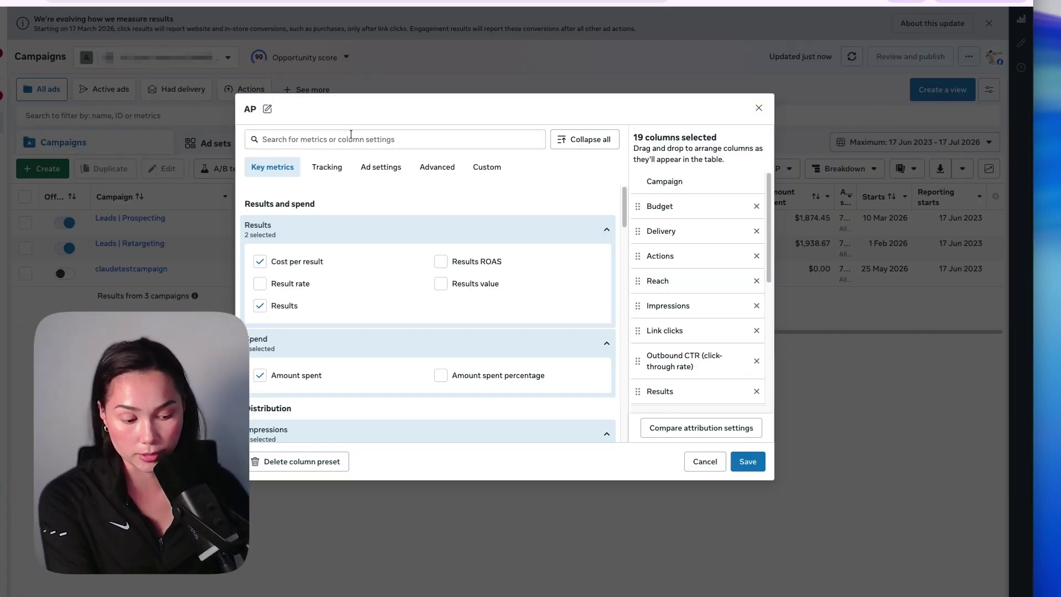
click(348, 139)
text(phone)
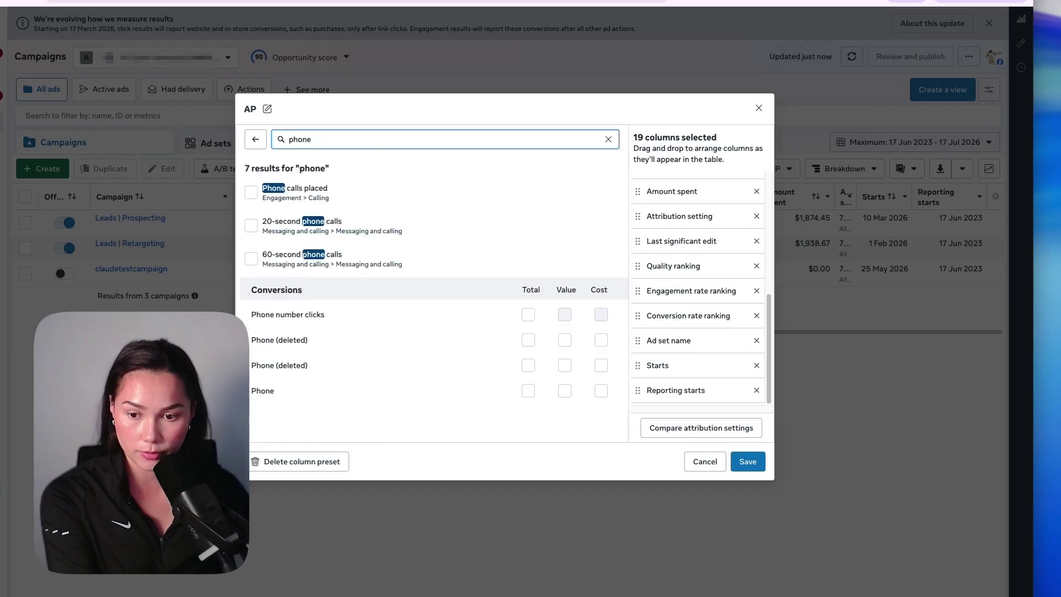
click(528, 390)
Step: Add the total for the non-deleted Email conversion to the column preset and save it
double_click(389, 139)
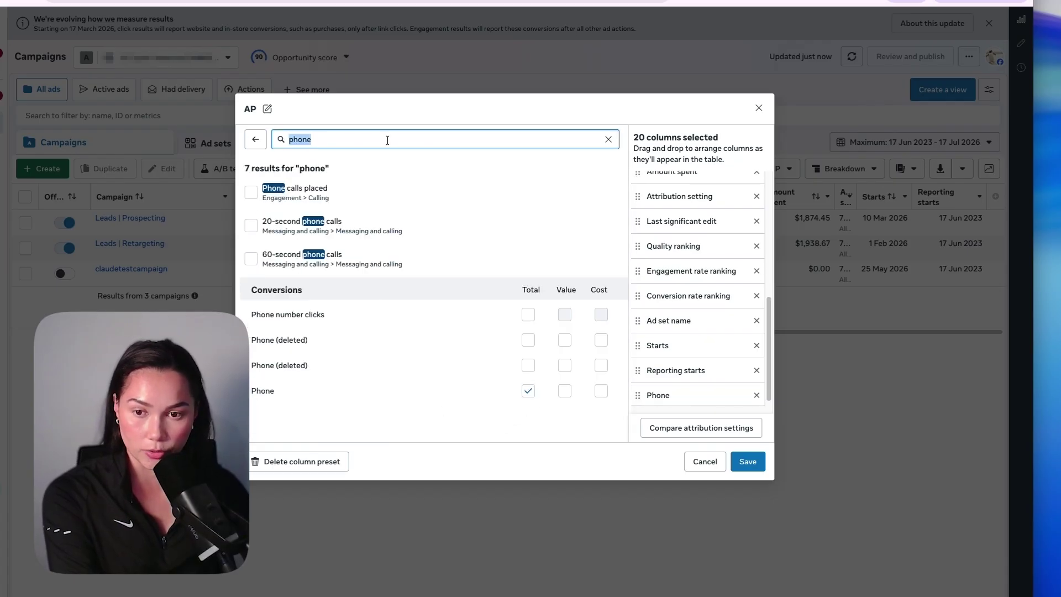
text(email)
click(528, 266)
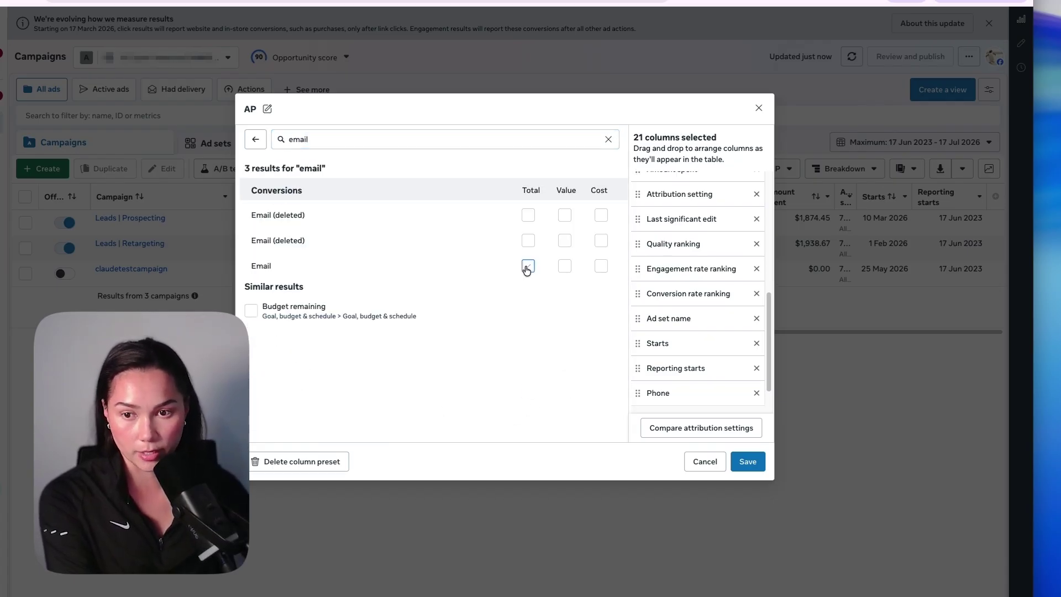
click(758, 461)
Step: Review the Phone and Email conversion columns for the campaigns and for the individual ads
drag(631, 330, 888, 356)
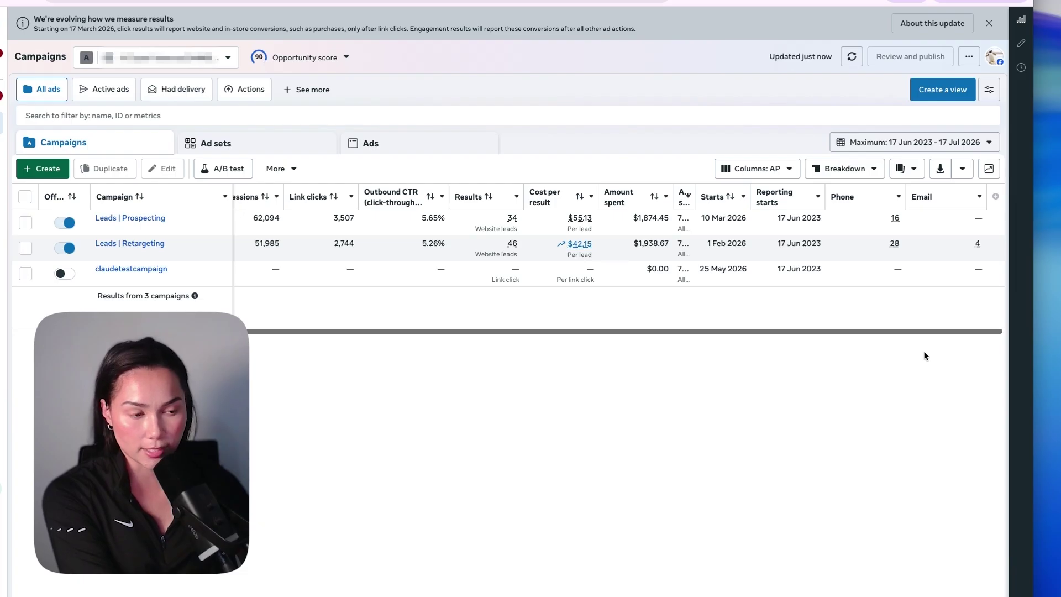
click(370, 142)
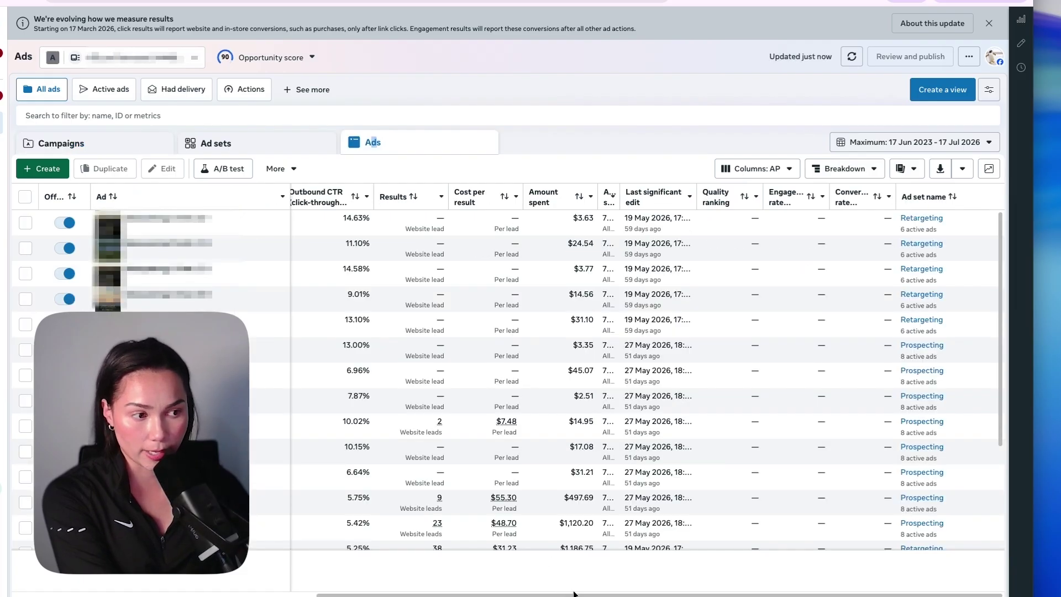
drag(573, 592, 931, 580)
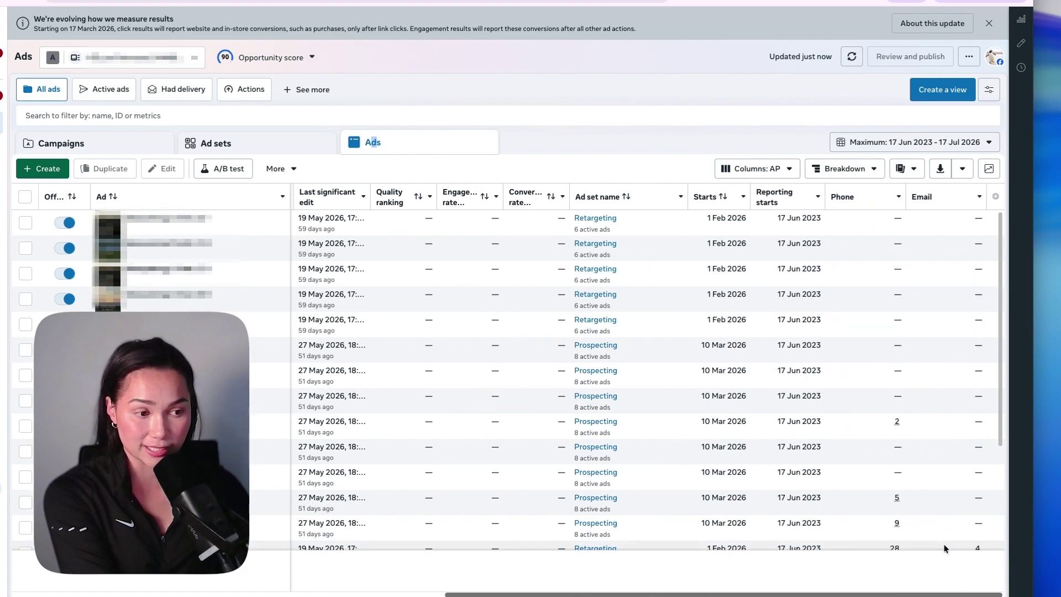
scroll(947, 526, down, 3)
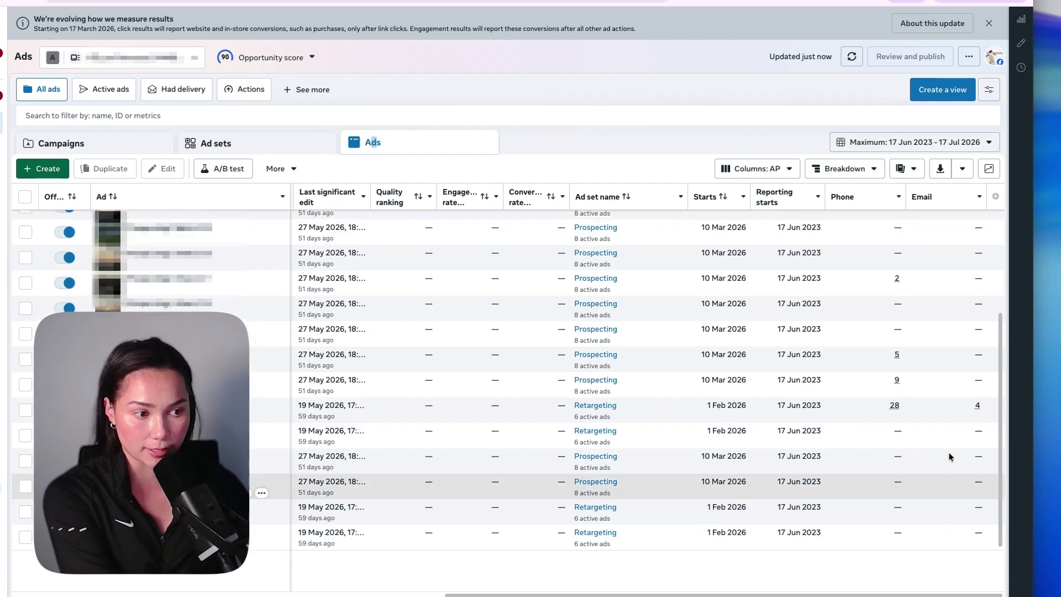